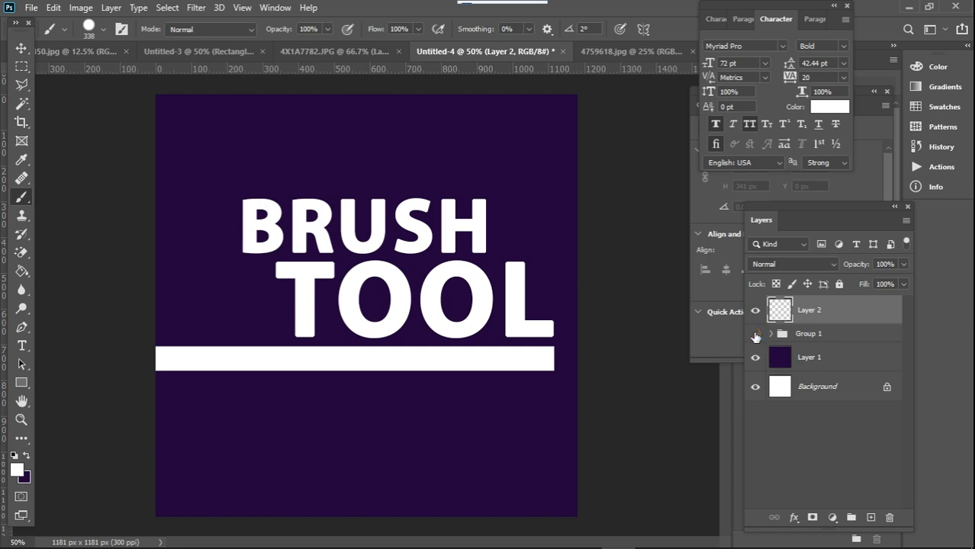
# Step: Hide Group 1 and activate the Brush tool with Layer 2 as the painting layer
pyautogui.click(755, 336)
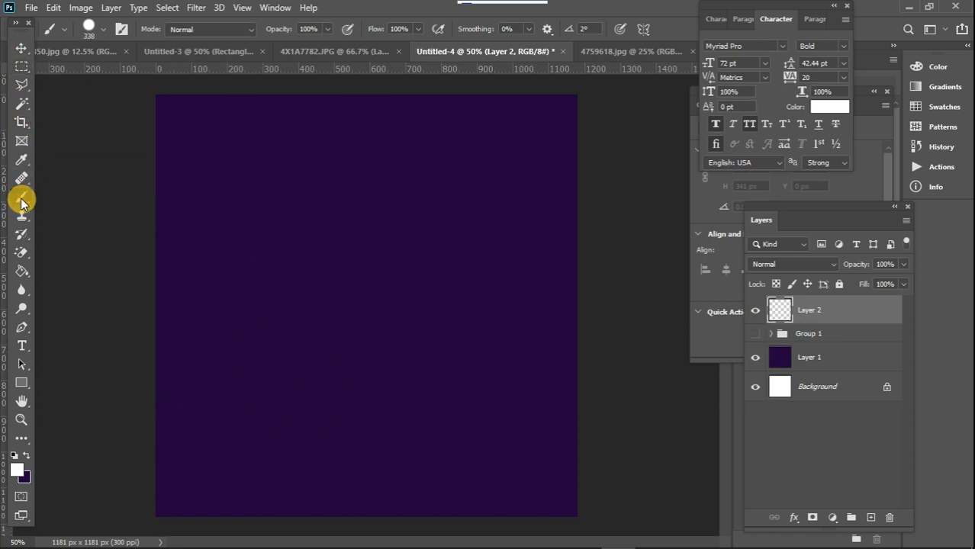
pyautogui.click(20, 51)
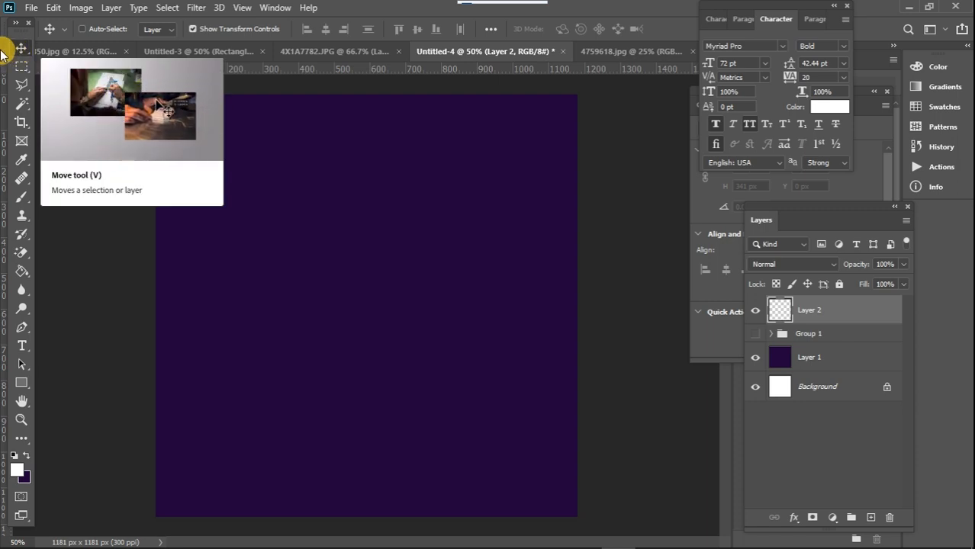
pyautogui.press('b')
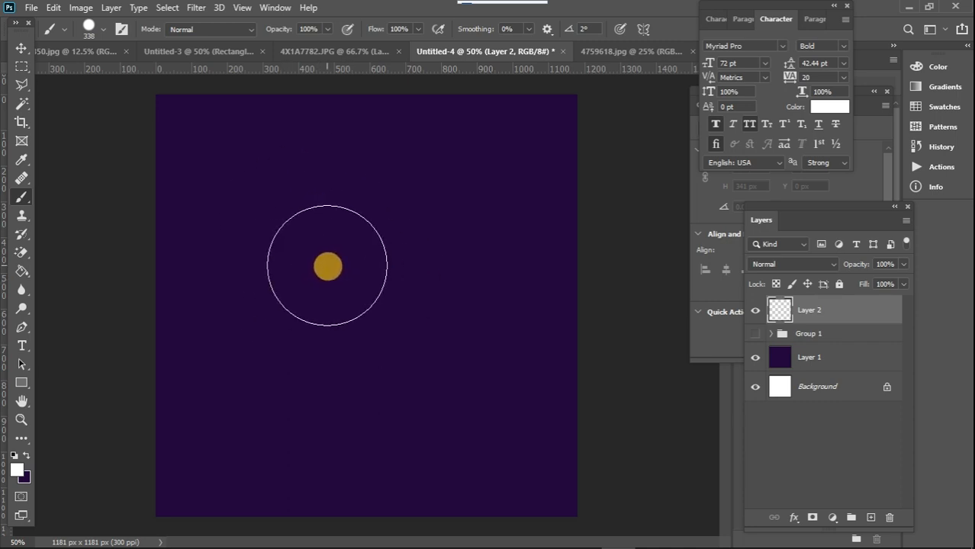
# Step: Set the round brush tip's angle to 22°
pyautogui.rightClick(328, 265)
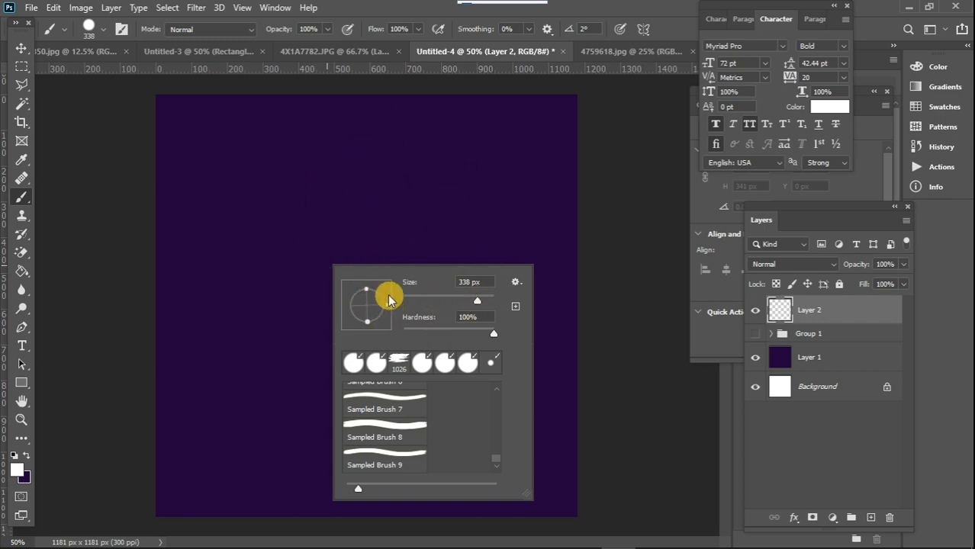
pyautogui.moveTo(390, 312); pyautogui.dragTo(398, 293)
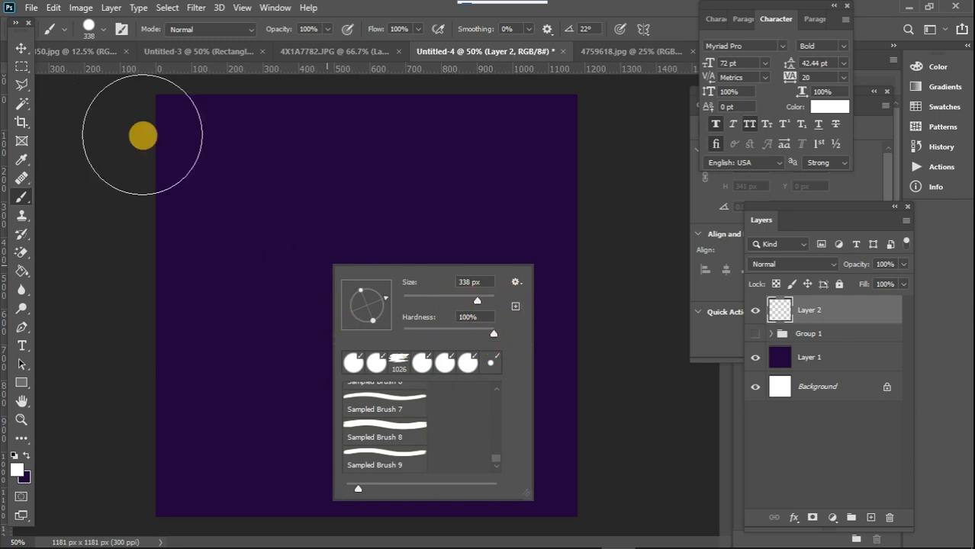
pyautogui.click(105, 29)
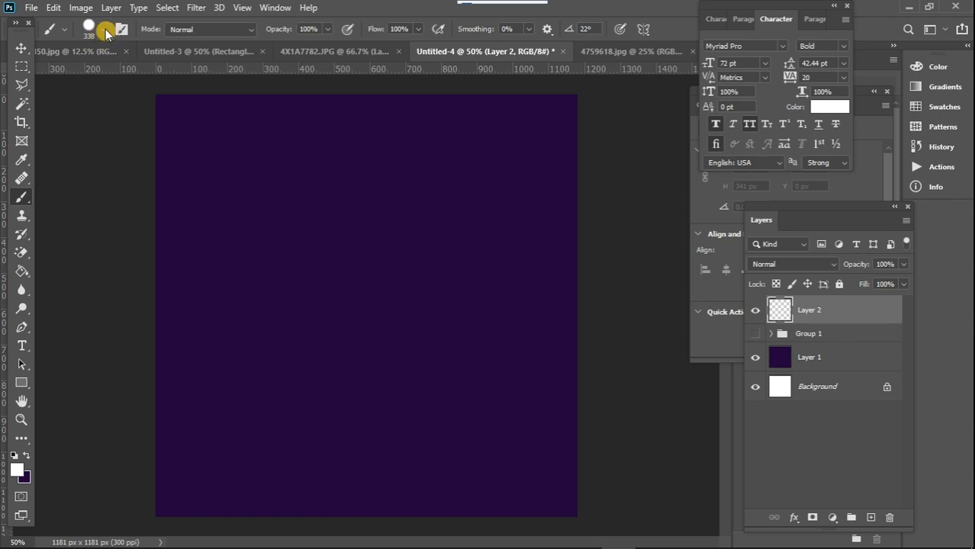
pyautogui.click(104, 29)
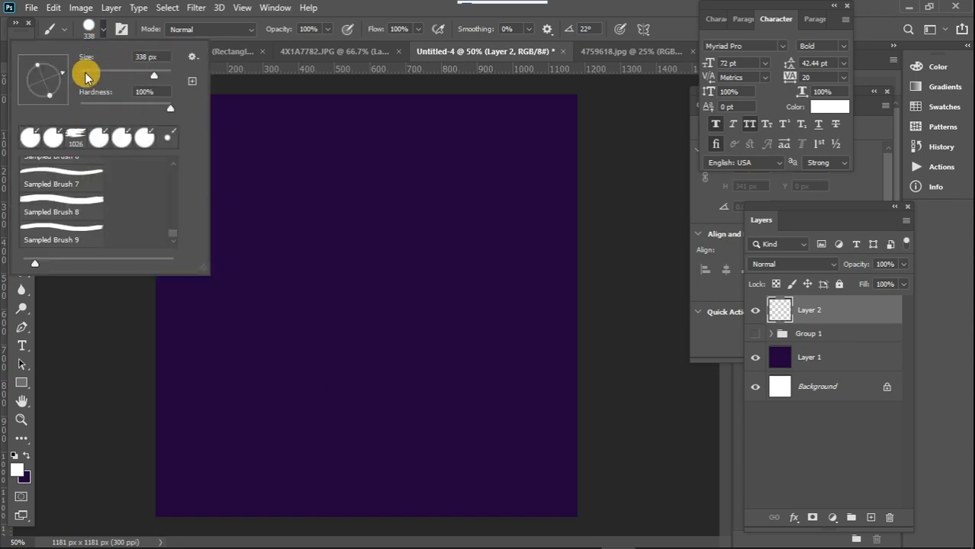
# Step: Enlarge the round brush to 385 px
pyautogui.rightClick(324, 256)
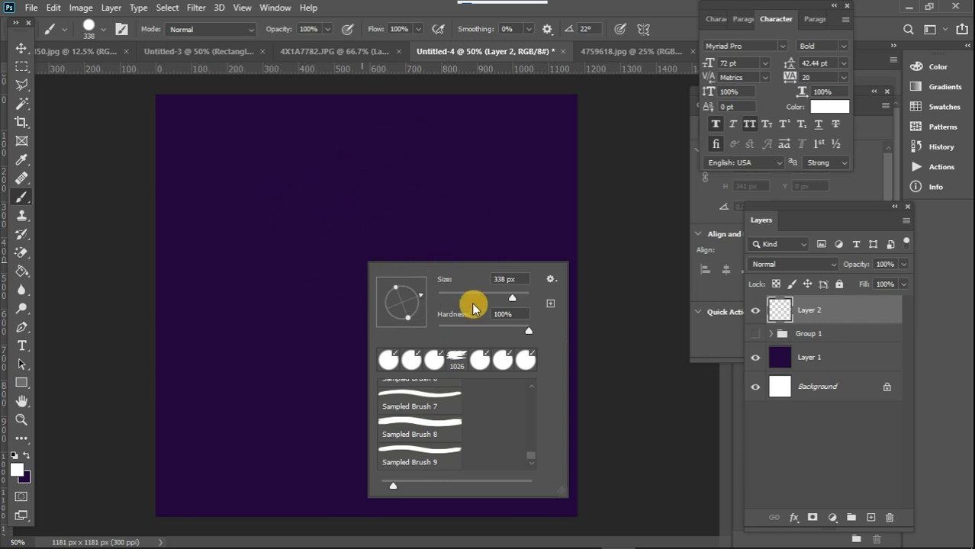
pyautogui.click(511, 298)
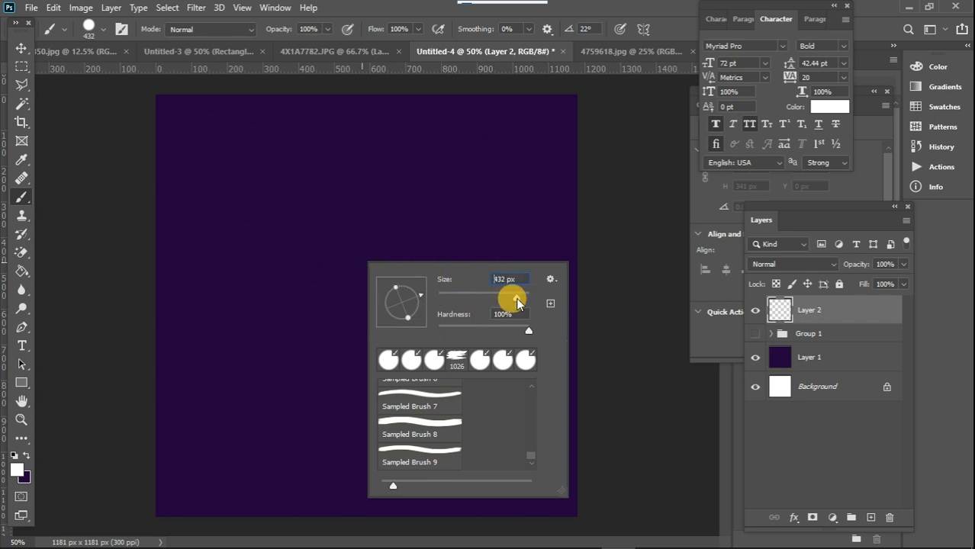
pyautogui.moveTo(516, 302); pyautogui.dragTo(514, 298)
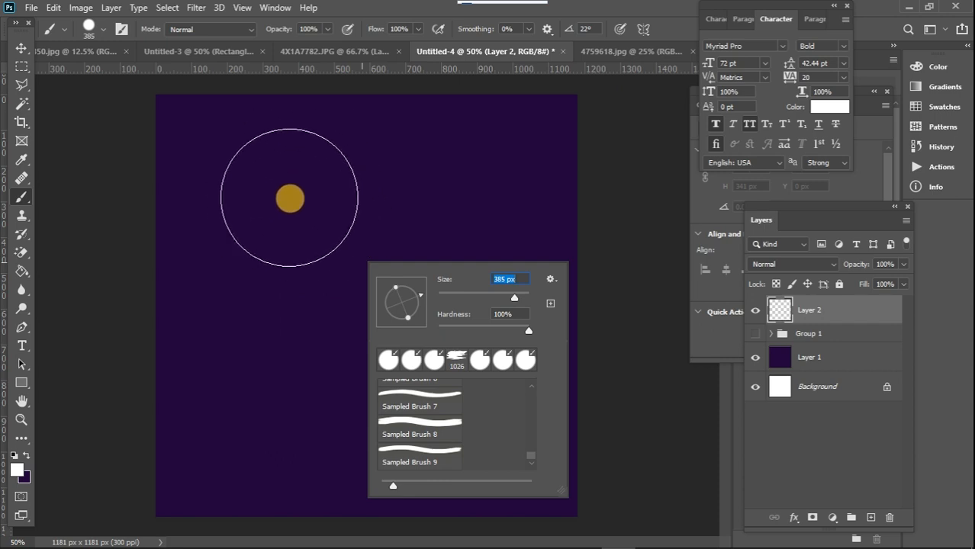
pyautogui.click(23, 48)
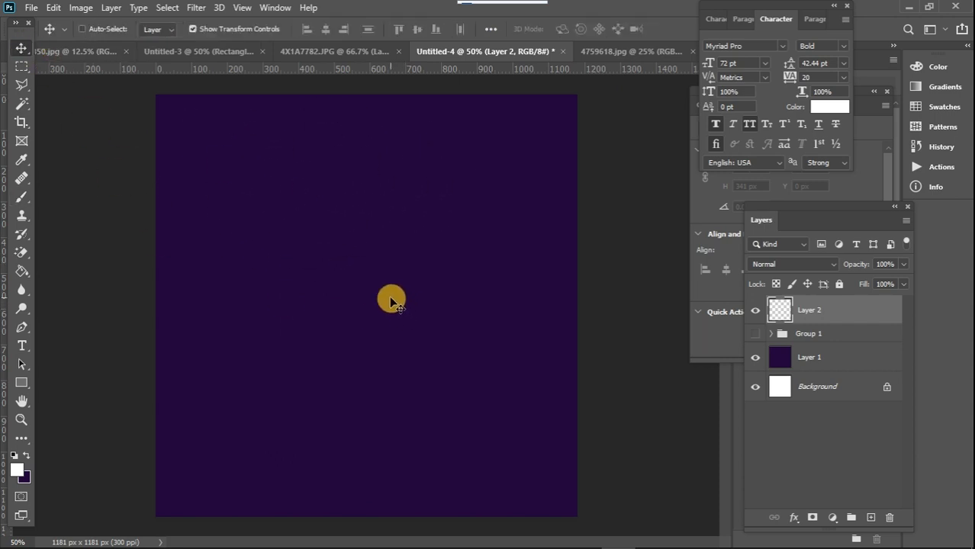
pyautogui.click(22, 197)
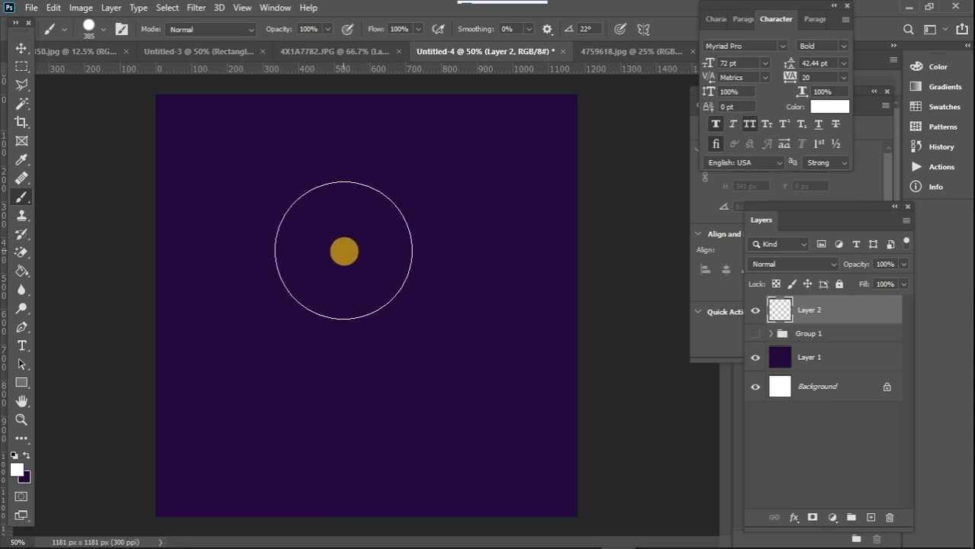
# Step: Raise the brush size to the 5000 px maximum and reactivate the Brush tool
pyautogui.rightClick(348, 252)
pyautogui.moveTo(495, 289); pyautogui.dragTo(521, 290)
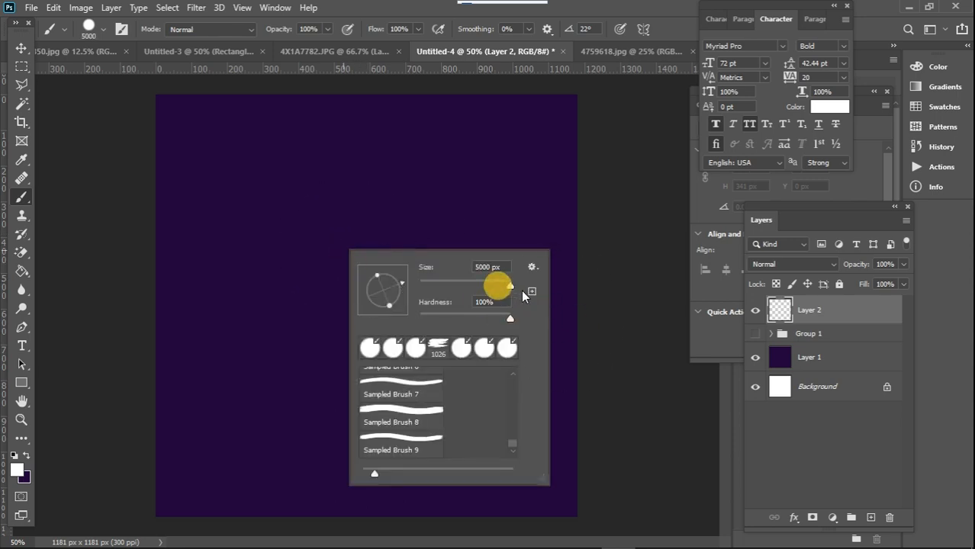
pyautogui.click(22, 47)
pyautogui.click(22, 200)
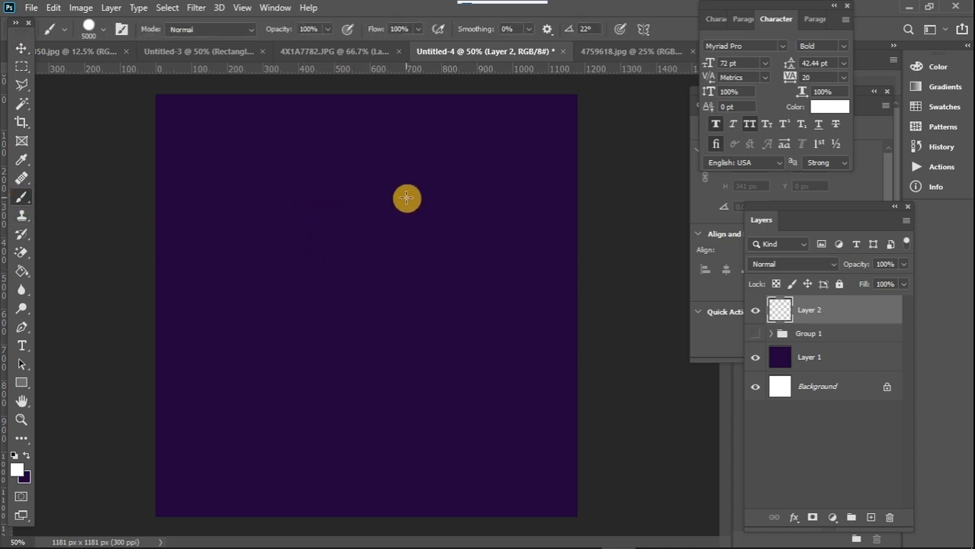
# Step: Set the brush size to 275 px and stamp one white dot in the canvas's upper-left area
pyautogui.rightClick(338, 220)
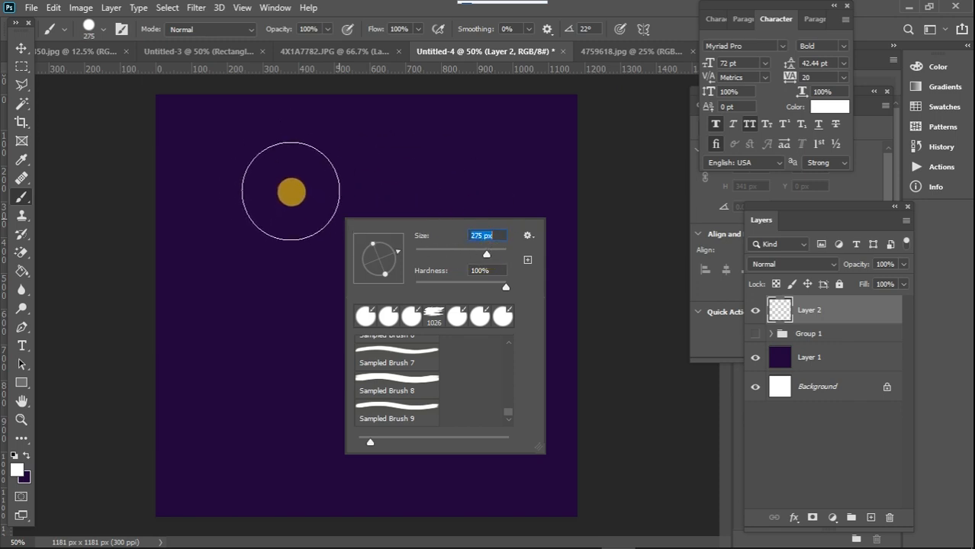
pyautogui.click(89, 149)
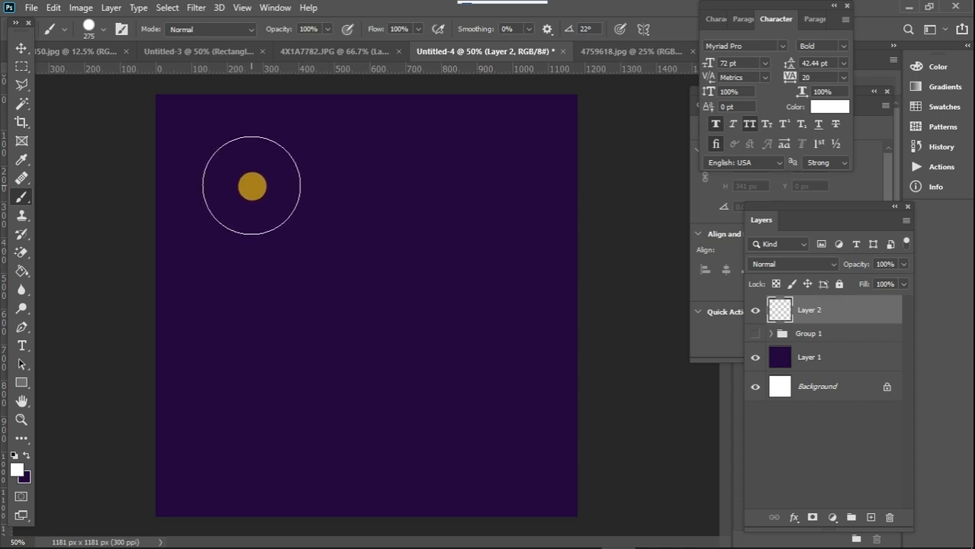
pyautogui.click(249, 181)
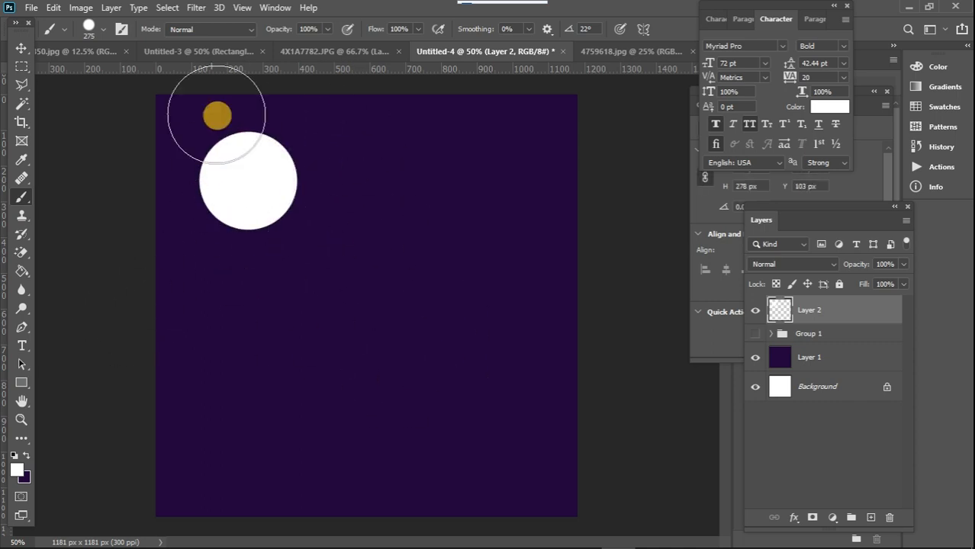
# Step: Reduce the brush size to 23 px and stamp a small white dot in the canvas's upper-right area
pyautogui.rightClick(351, 263)
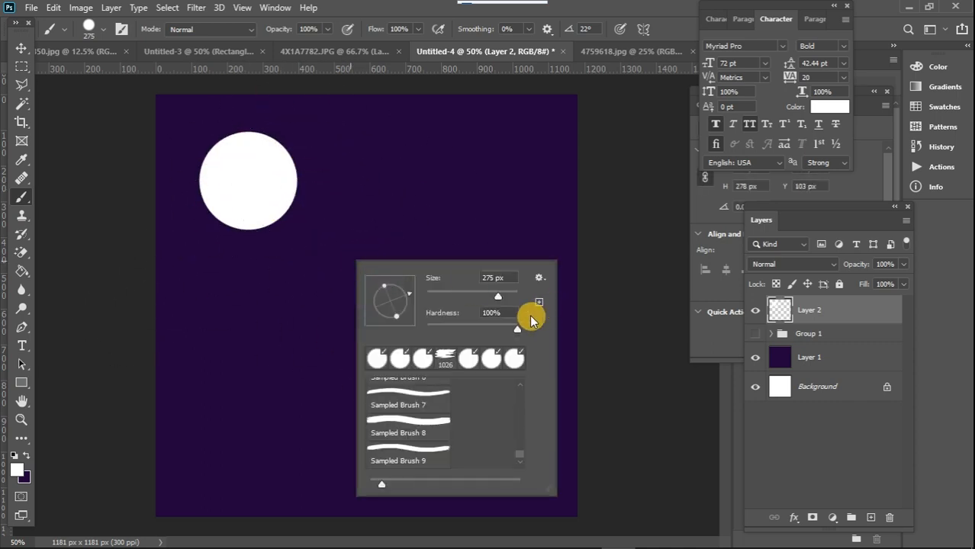
pyautogui.moveTo(498, 299); pyautogui.dragTo(437, 296)
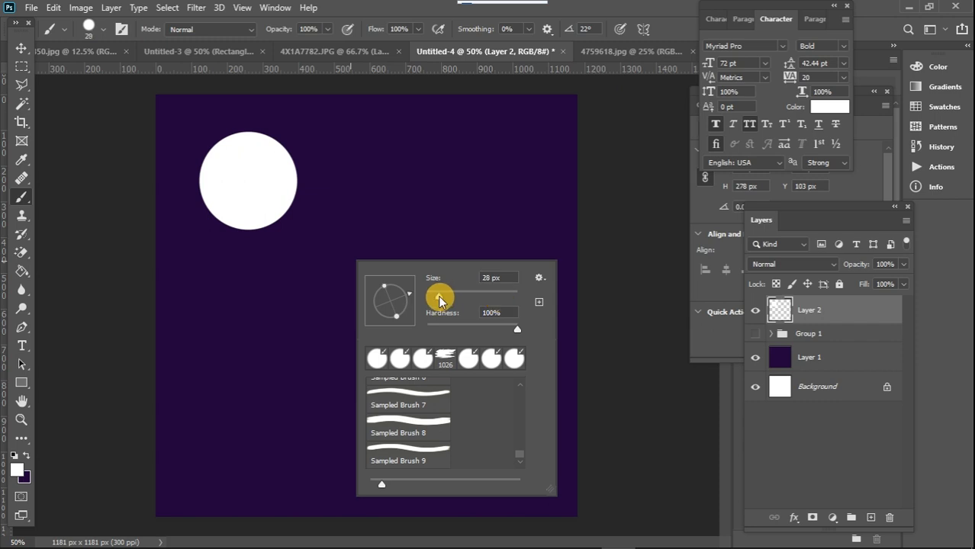
pyautogui.click(412, 186)
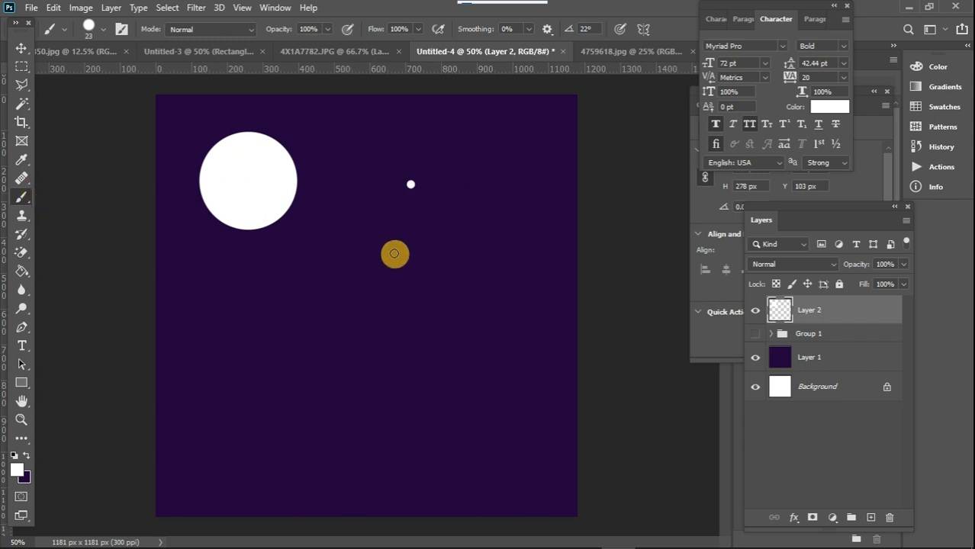
# Step: Set the brush size to 306 px at 100% hardness and stamp a white dot below the first large one
pyautogui.rightClick(375, 229)
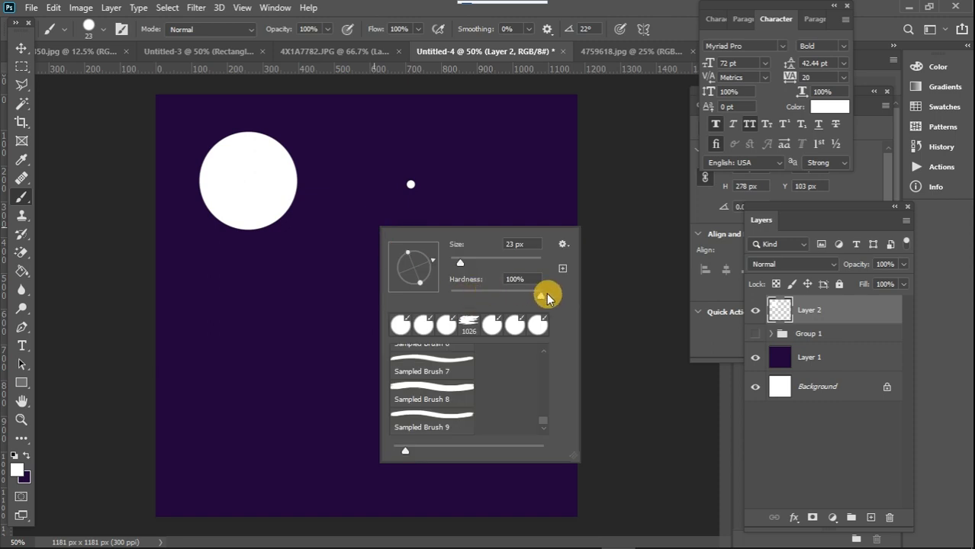
pyautogui.click(543, 299)
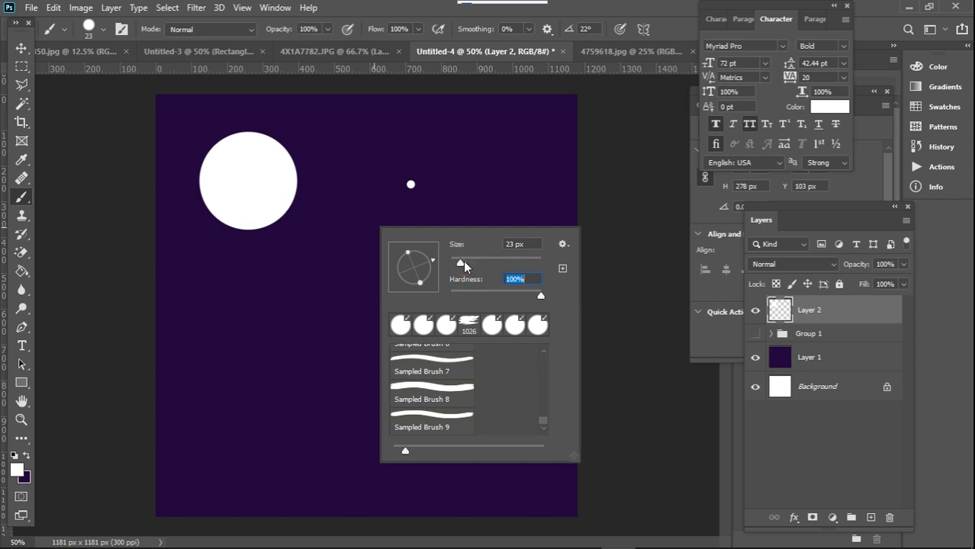
pyautogui.moveTo(461, 263); pyautogui.dragTo(524, 263)
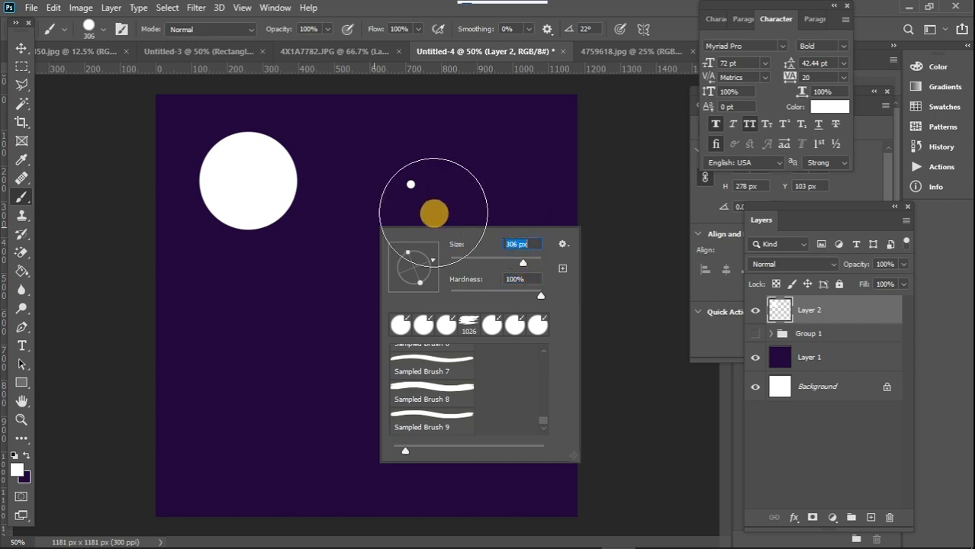
pyautogui.click(273, 328)
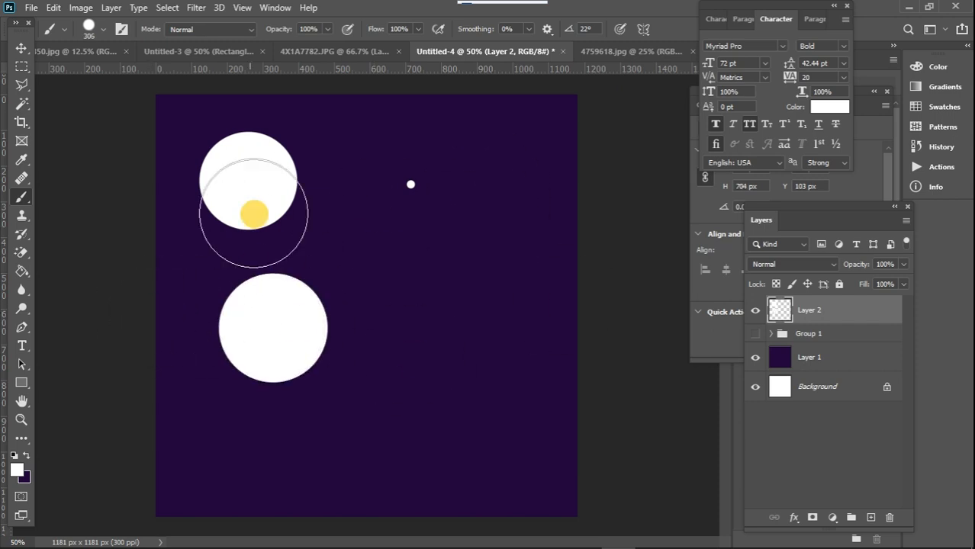
# Step: Stamp two soft-edged white dots beside the hard ones, one at minimum hardness and one at 48% hardness
pyautogui.rightClick(412, 231)
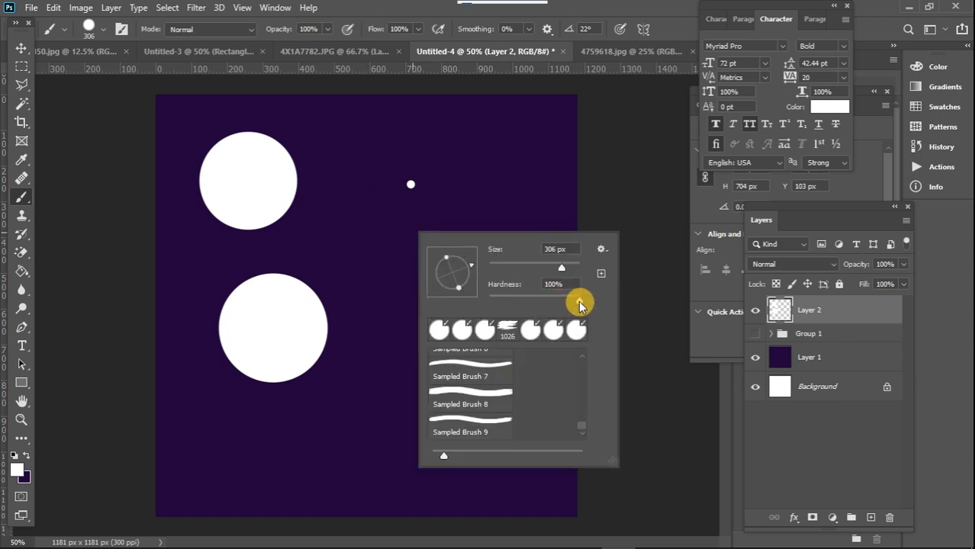
pyautogui.moveTo(490, 300); pyautogui.dragTo(489, 300)
pyautogui.click(382, 248)
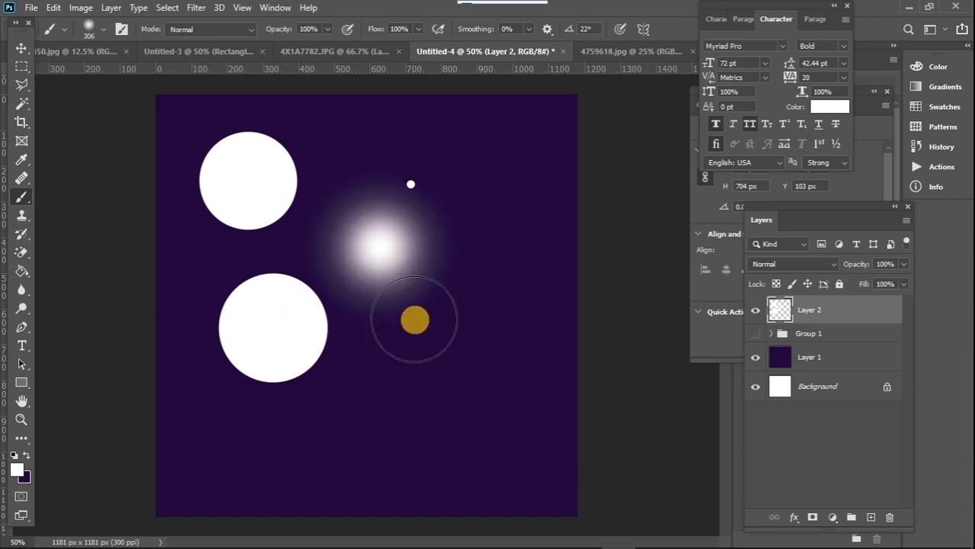
pyautogui.rightClick(424, 336)
pyautogui.click(495, 233)
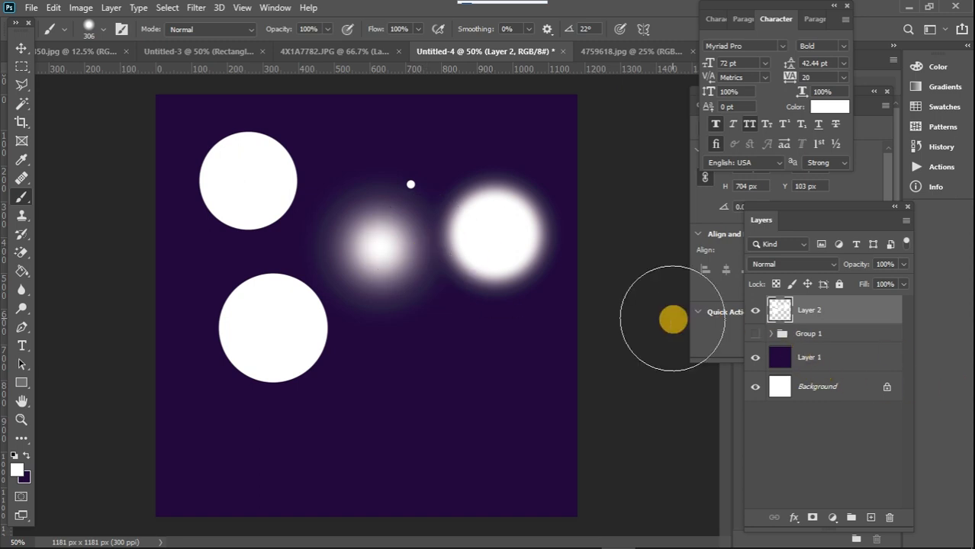
# Step: Undo all the painted dots on Layer 2
pyautogui.hotkey('ctrl', 'z')
pyautogui.hotkey('ctrl', 'z')
pyautogui.hotkey('ctrl', 'z')
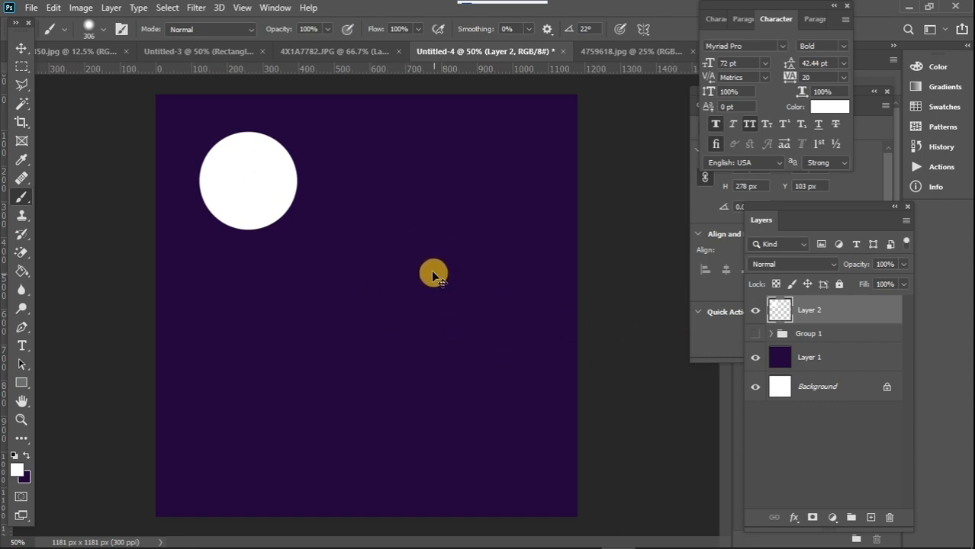
pyautogui.hotkey('ctrl', 'z')
# Step: Rotate the soft round brush tip's angle to 52° and on to 151°
pyautogui.rightClick(356, 225)
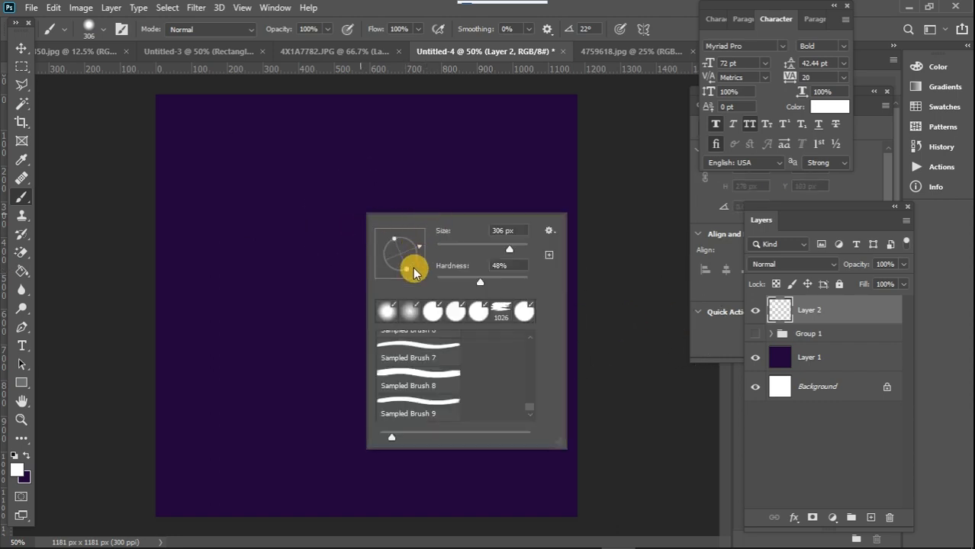
pyautogui.moveTo(410, 284)
pyautogui.mouseDown()
pyautogui.moveTo(387, 212)
pyautogui.moveTo(362, 294)
pyautogui.moveTo(392, 355)
pyautogui.moveTo(349, 288)
pyautogui.moveTo(446, 191)
pyautogui.mouseUp()
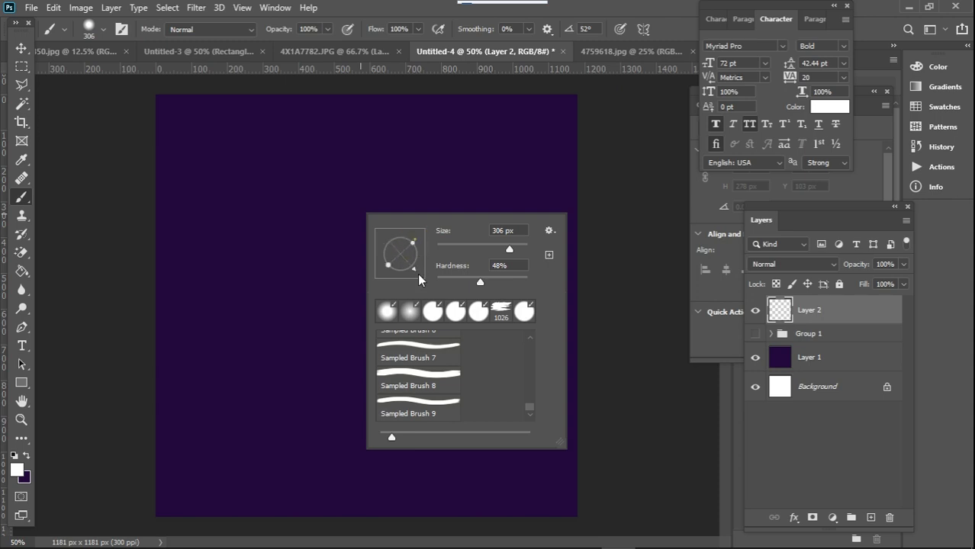
pyautogui.moveTo(418, 280)
pyautogui.mouseDown()
pyautogui.moveTo(365, 294)
pyautogui.moveTo(355, 229)
pyautogui.moveTo(279, 209)
pyautogui.moveTo(357, 229)
pyautogui.mouseUp()
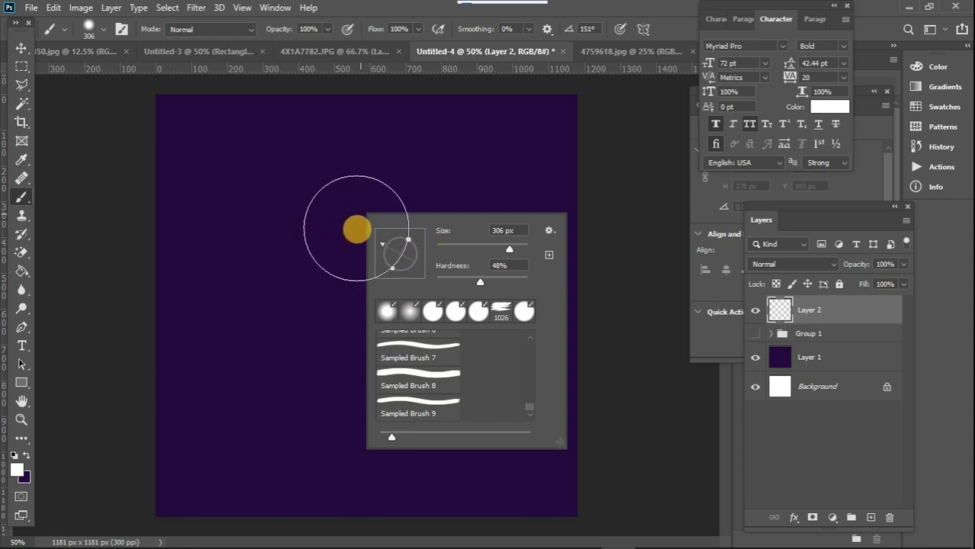
# Step: Choose the recent 1026 px sampled brush and rotate its tip angle from the brush settings
pyautogui.click(501, 312)
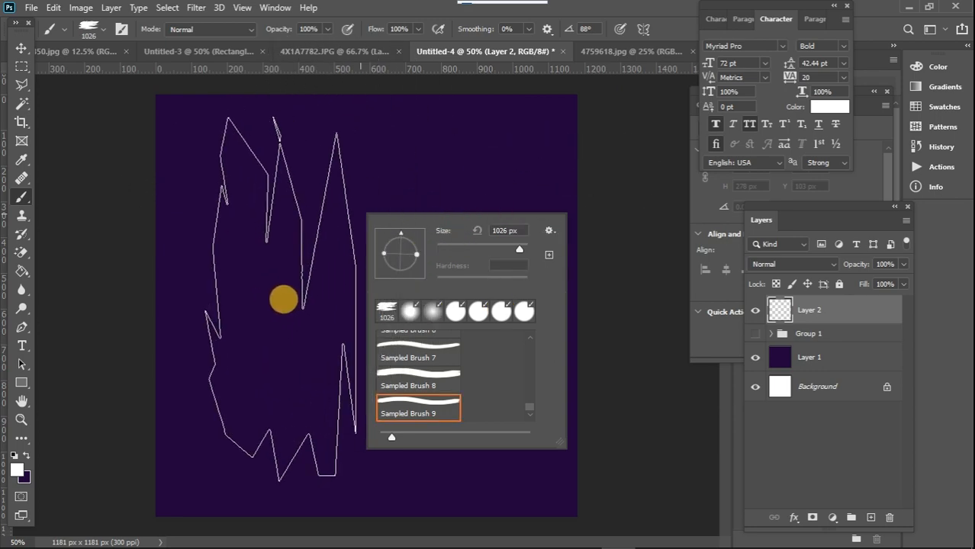
pyautogui.moveTo(385, 257)
pyautogui.mouseDown()
pyautogui.moveTo(397, 237)
pyautogui.moveTo(420, 272)
pyautogui.mouseUp()
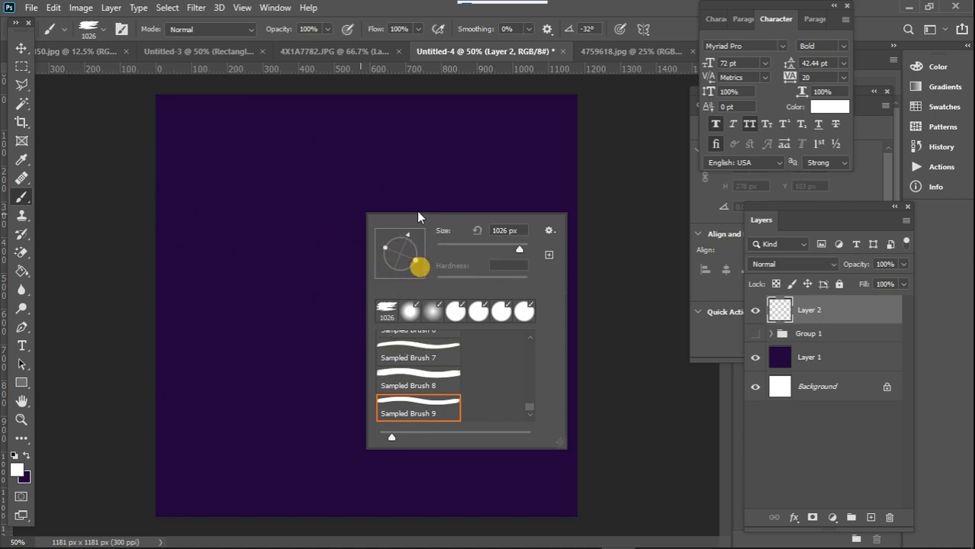
# Step: Choose the recent soft round brush, size it to 196 px and stamp one white dot at 100% opacity in the canvas's upper-left area
pyautogui.click(410, 311)
pyautogui.click(486, 249)
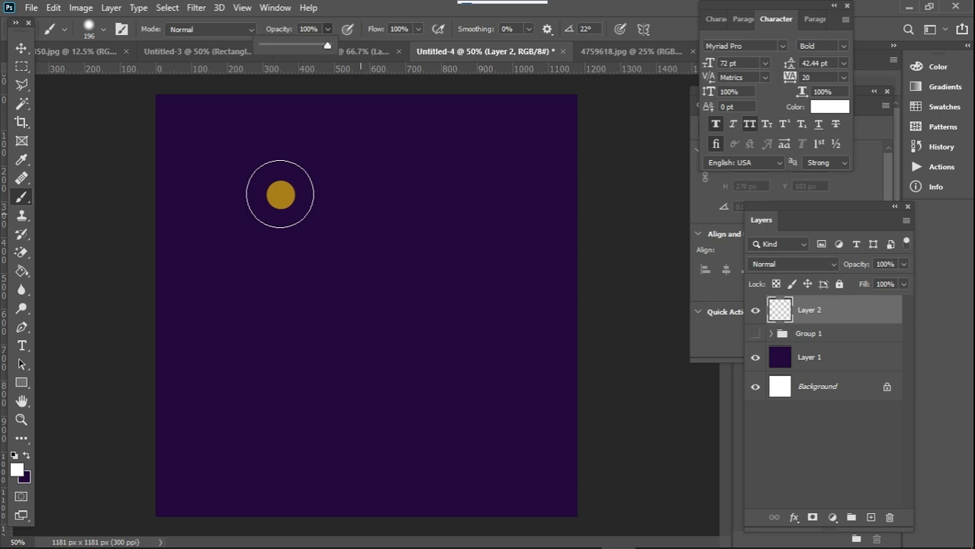
pyautogui.click(327, 43)
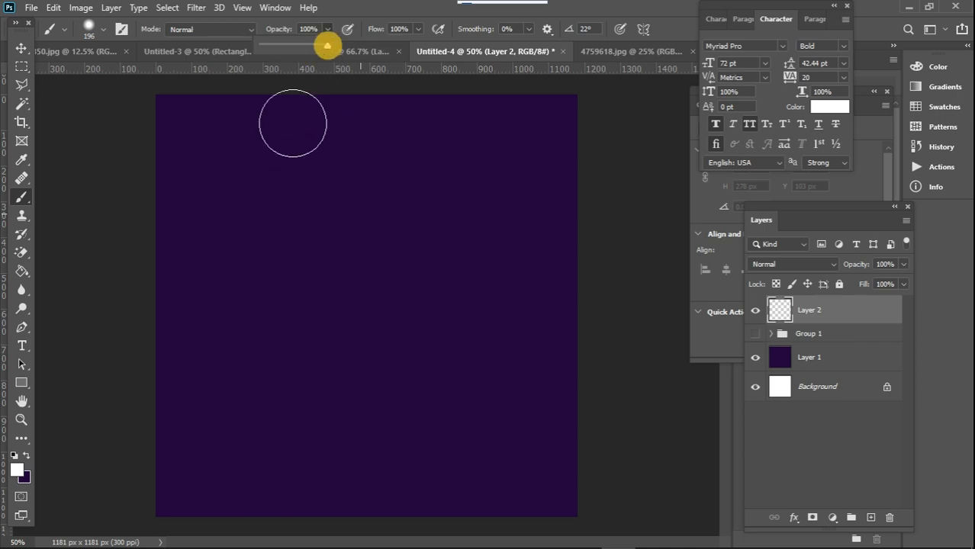
pyautogui.click(257, 200)
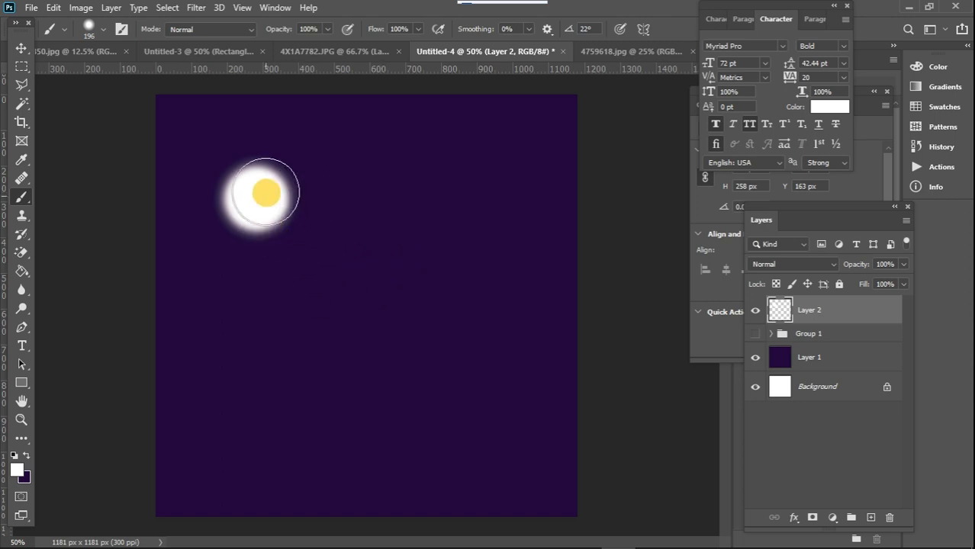
# Step: Set the brush hardness to 100% and stamp a hard-edged white dot near the canvas centre
pyautogui.rightClick(416, 216)
pyautogui.click(586, 314)
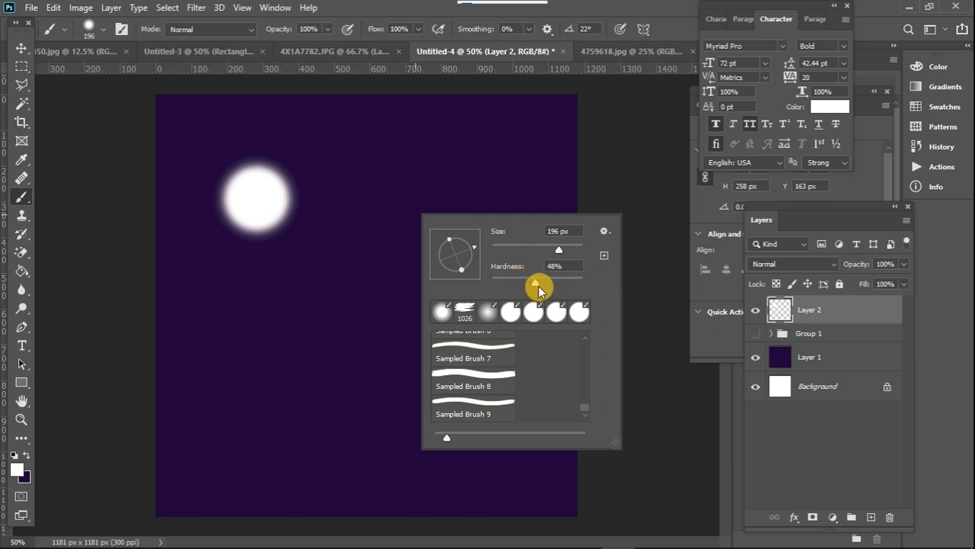
pyautogui.moveTo(536, 282); pyautogui.dragTo(700, 311)
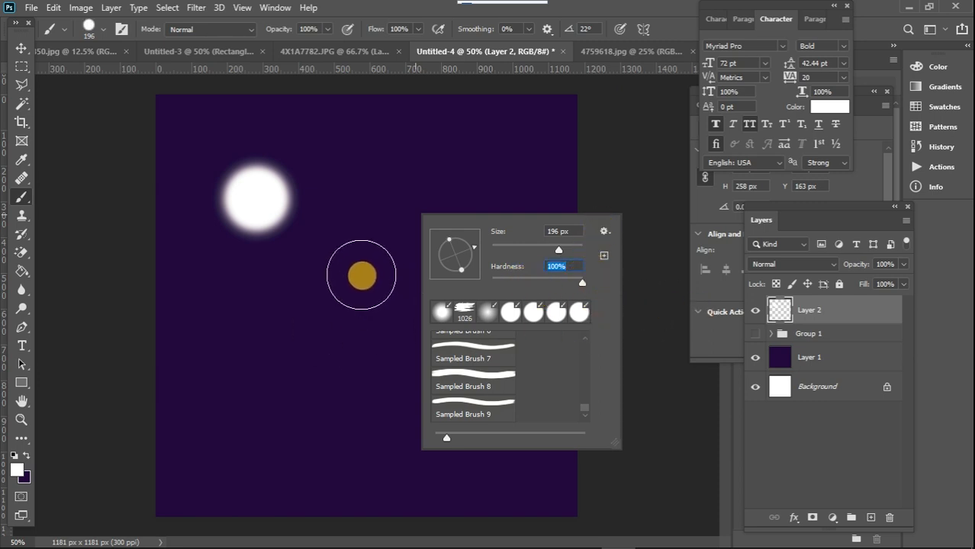
pyautogui.click(362, 275)
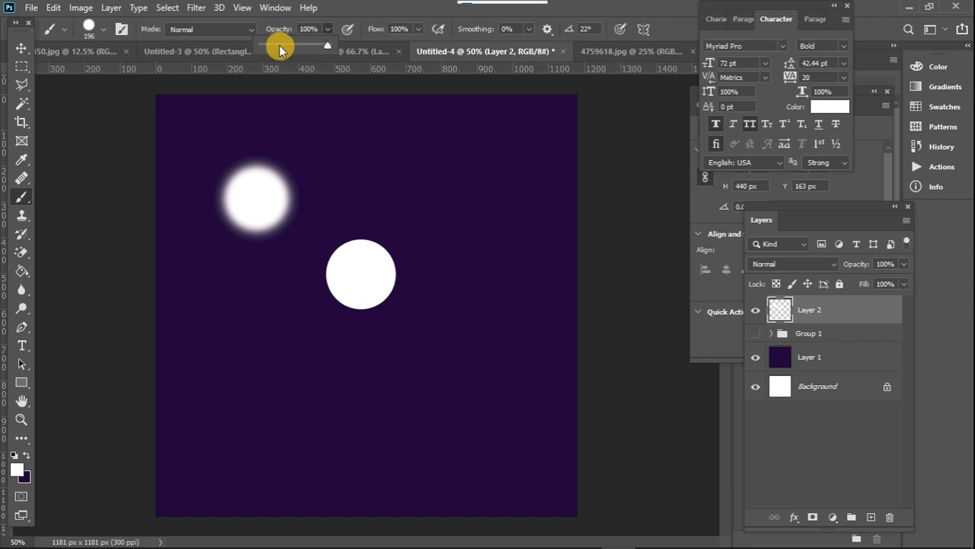
# Step: Stamp two dots in the canvas's upper-right area at 27% and 49% brush opacity, and set the opacity to 51%
pyautogui.click(279, 47)
pyautogui.click(419, 176)
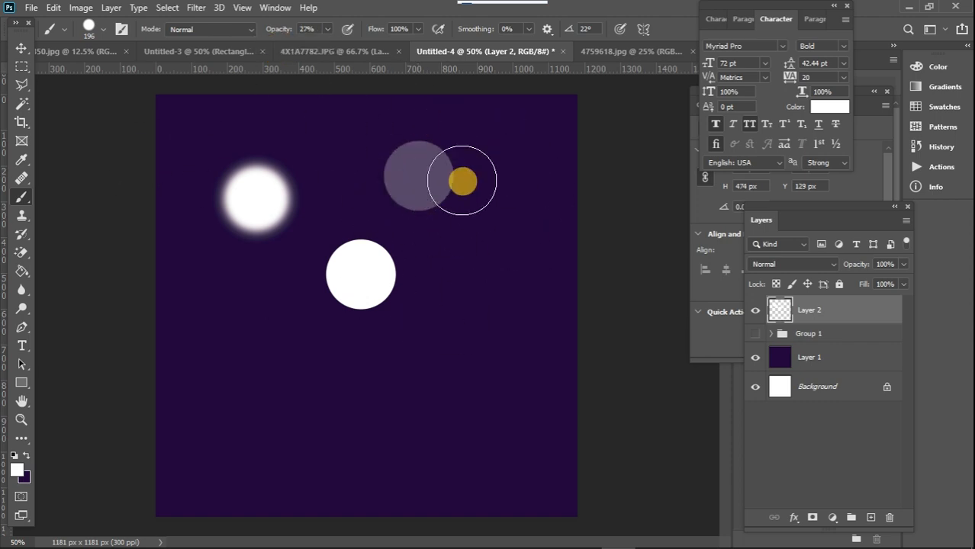
pyautogui.click(328, 30)
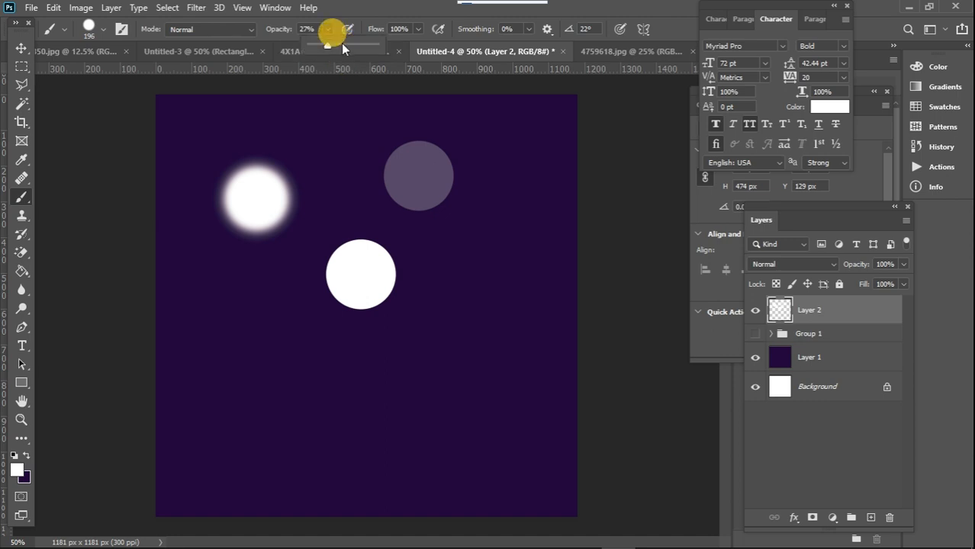
pyautogui.click(341, 45)
pyautogui.click(469, 252)
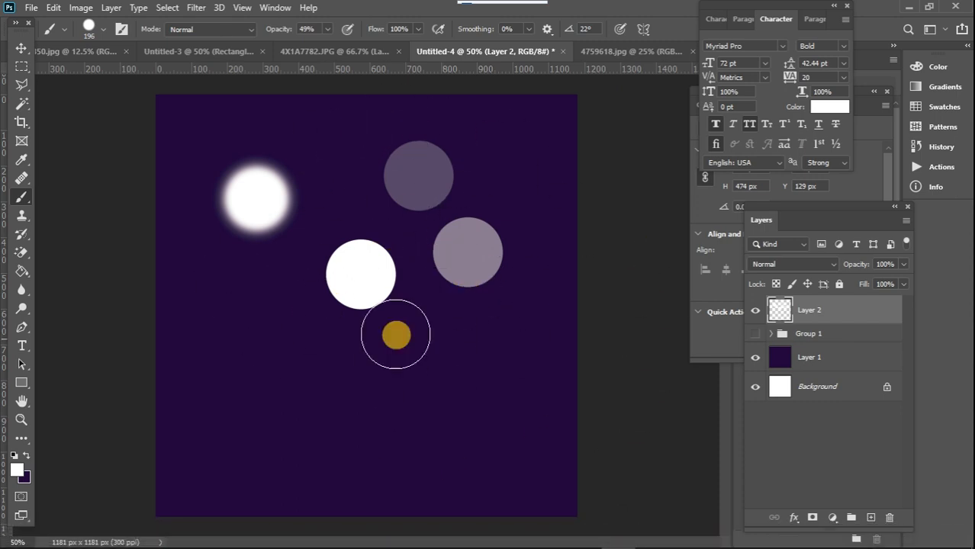
pyautogui.moveTo(330, 32); pyautogui.dragTo(326, 37)
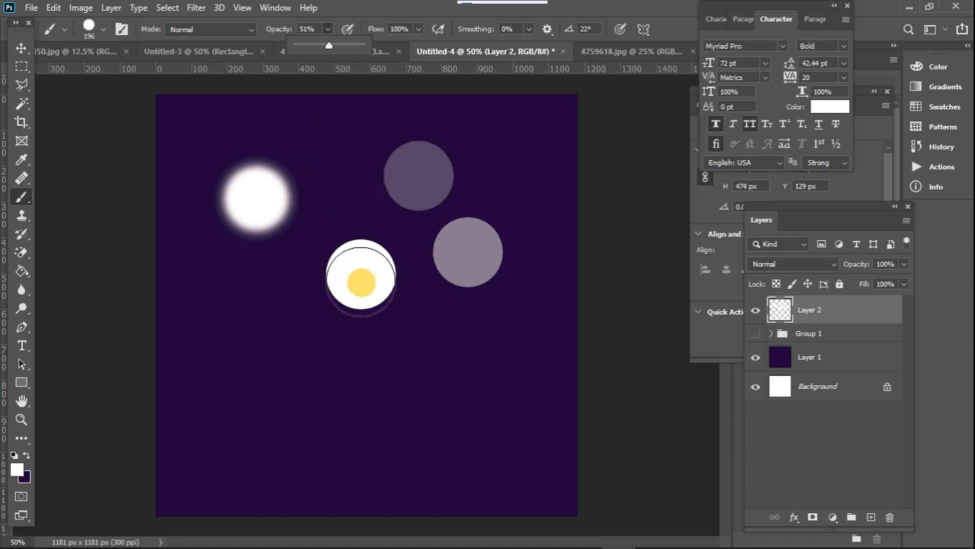
# Step: Undo all the stamped dots on Layer 2
pyautogui.hotkey('ctrl', 'z')
pyautogui.hotkey('ctrl', 'z')
pyautogui.hotkey('ctrl', 'z')
pyautogui.hotkey('ctrl', 'z')
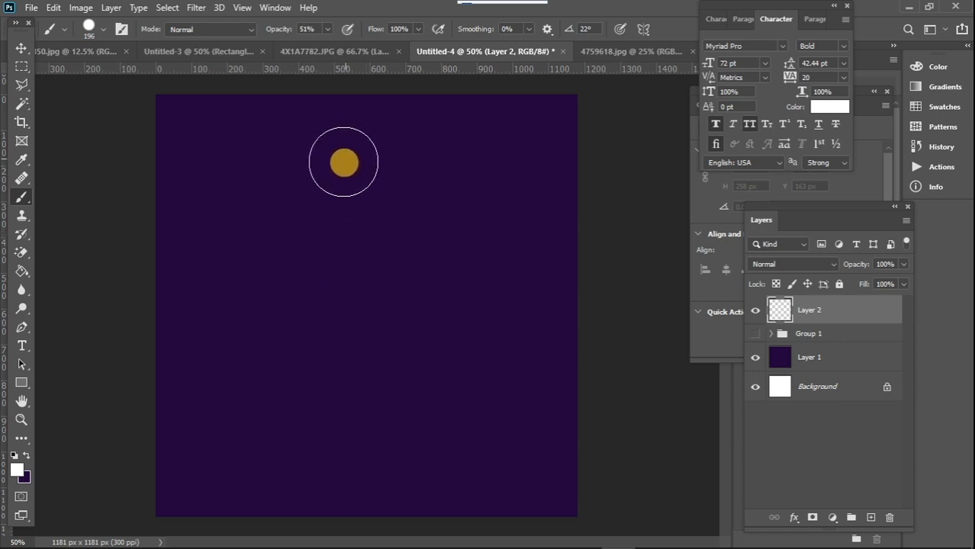
# Step: Reduce the brush size to 86 px and paint a long curved stroke across the canvas at 100% flow
pyautogui.rightClick(317, 183)
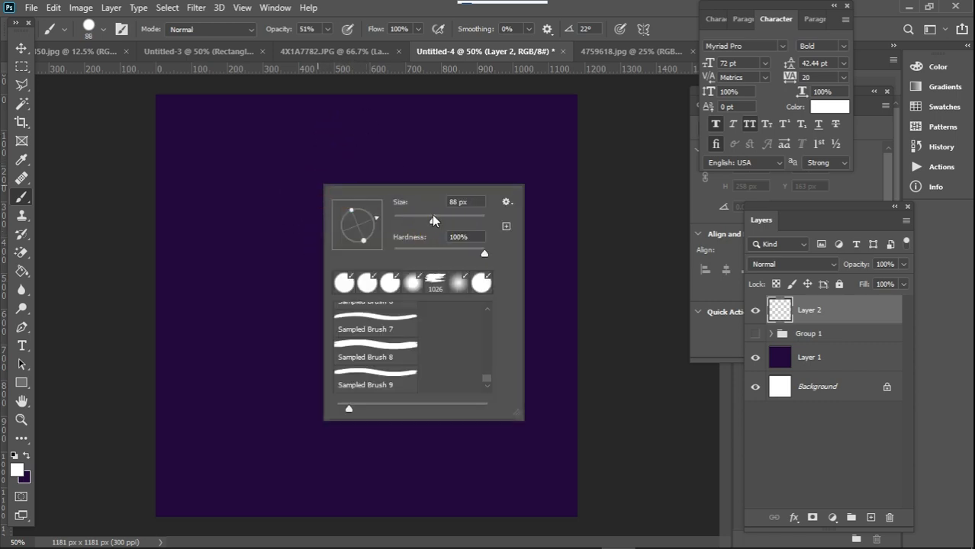
pyautogui.click(410, 8)
pyautogui.click(418, 29)
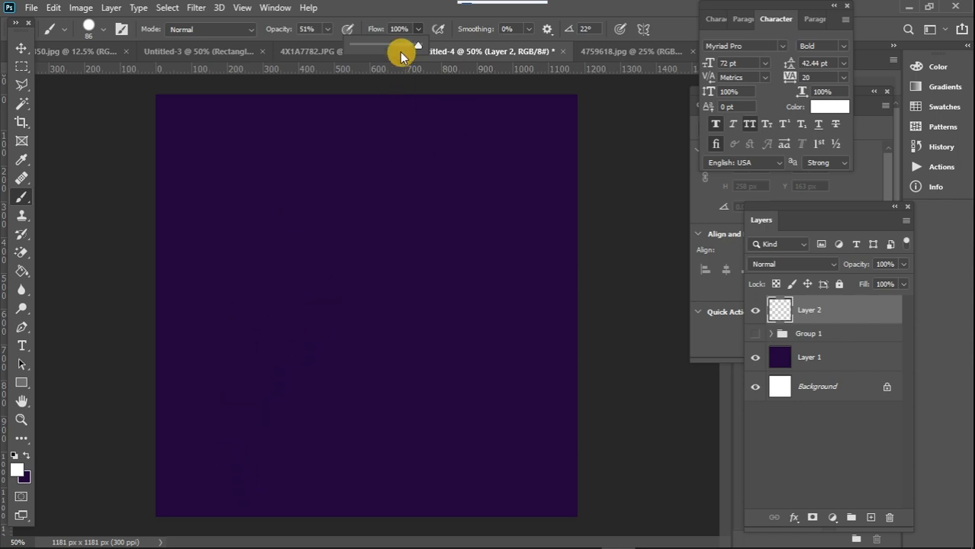
pyautogui.moveTo(219, 463)
pyautogui.mouseDown()
pyautogui.moveTo(219, 422)
pyautogui.moveTo(300, 269)
pyautogui.moveTo(461, 196)
pyautogui.mouseUp()
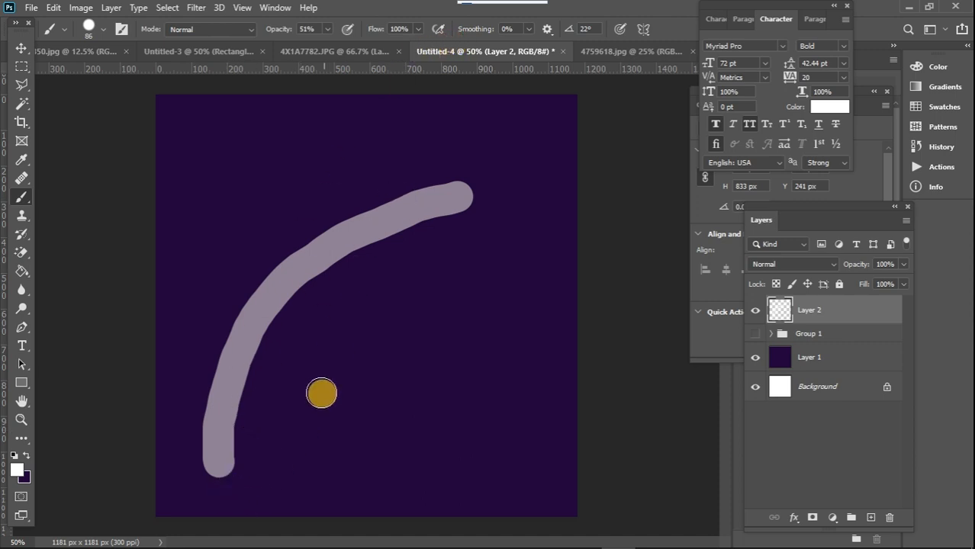
# Step: Paint four diagonal strokes at 3% brush flow and one in the upper-left area at 100% flow
pyautogui.click(419, 29)
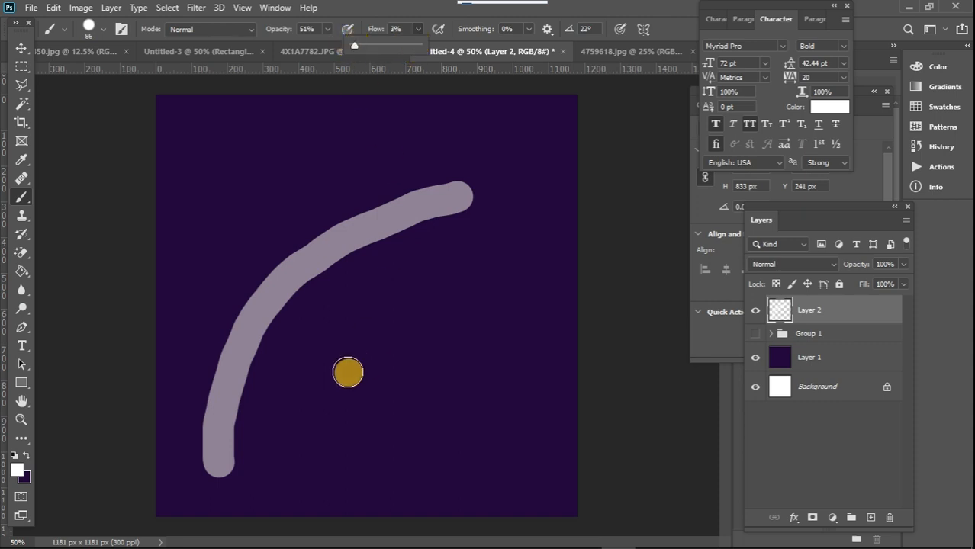
pyautogui.moveTo(417, 281); pyautogui.dragTo(534, 123)
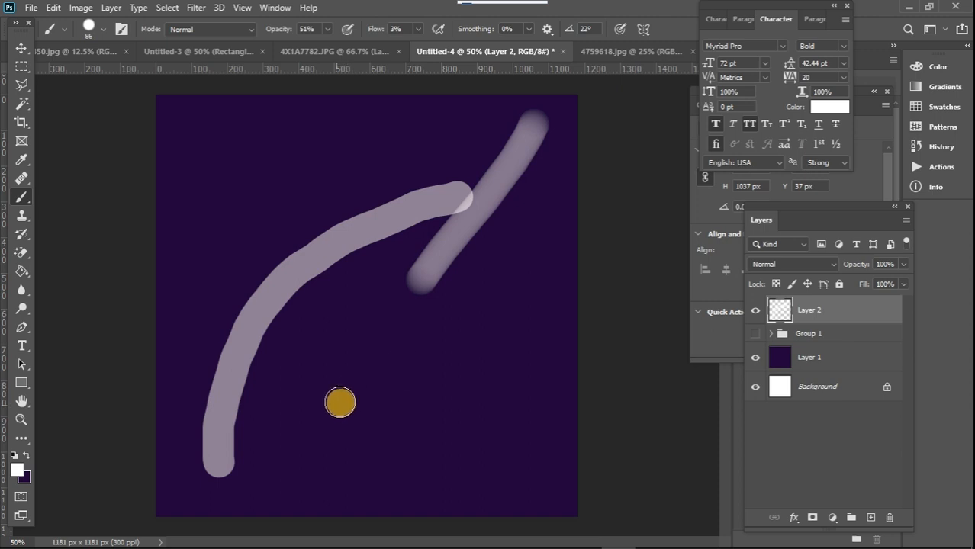
pyautogui.moveTo(340, 401); pyautogui.dragTo(514, 264)
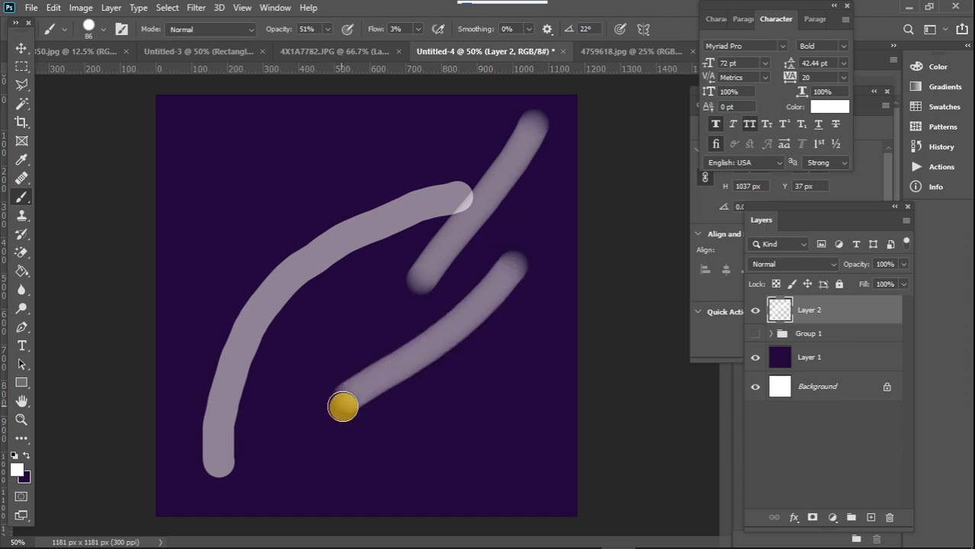
pyautogui.moveTo(412, 422); pyautogui.dragTo(533, 284)
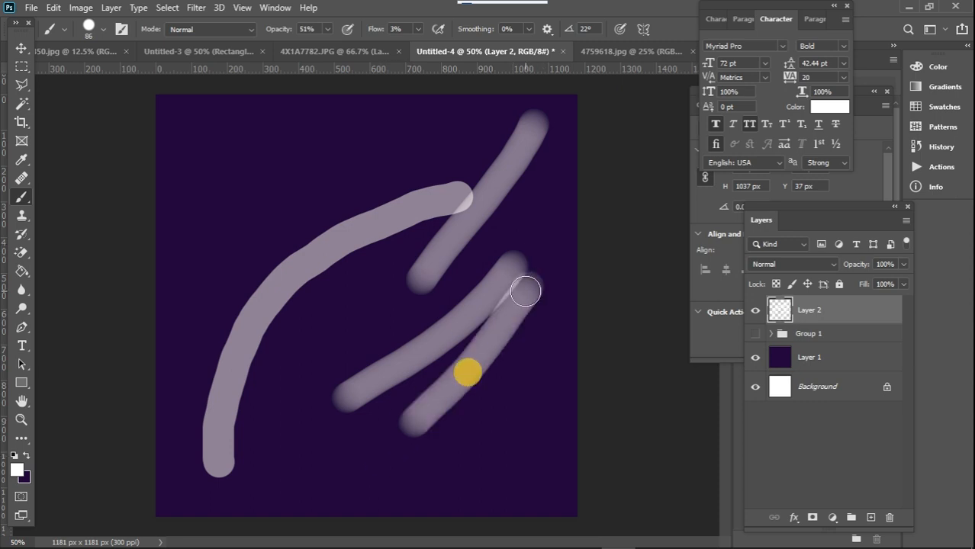
pyautogui.moveTo(304, 369); pyautogui.dragTo(393, 294)
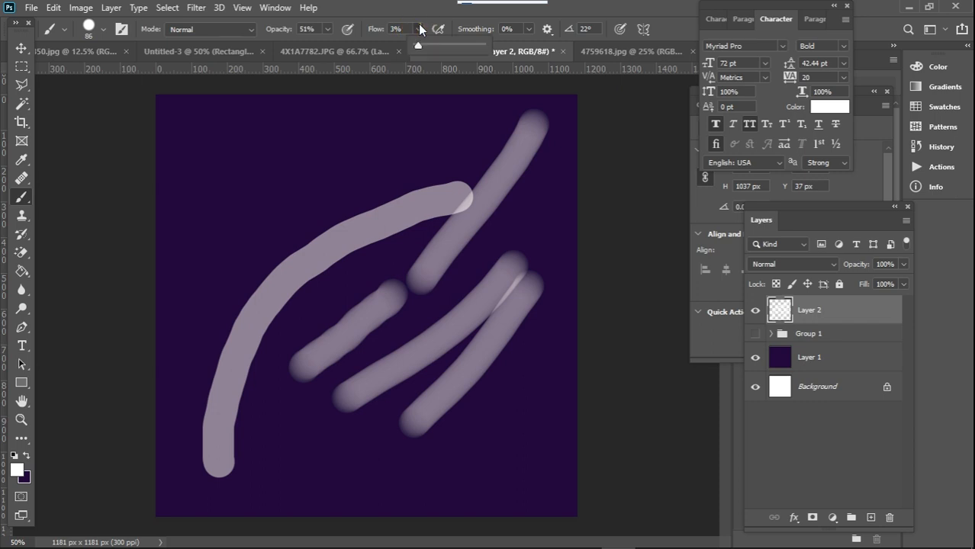
pyautogui.moveTo(235, 196)
pyautogui.mouseDown()
pyautogui.moveTo(377, 76)
pyautogui.moveTo(341, 97)
pyautogui.mouseUp()
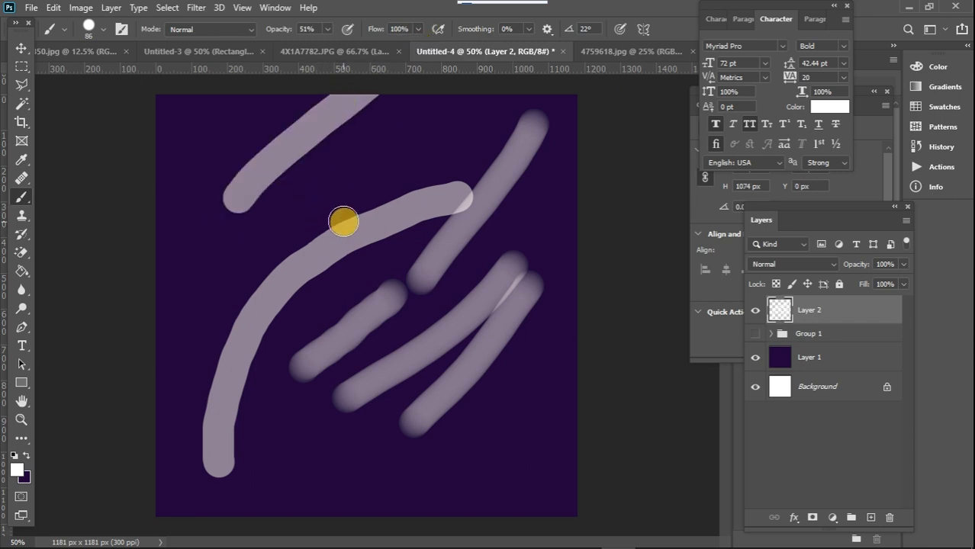
# Step: Undo all the painted strokes on Layer 2
pyautogui.hotkey('ctrl', 'z')
pyautogui.hotkey('ctrl', 'z')
pyautogui.hotkey('ctrl', 'z')
pyautogui.hotkey('ctrl', 'z')
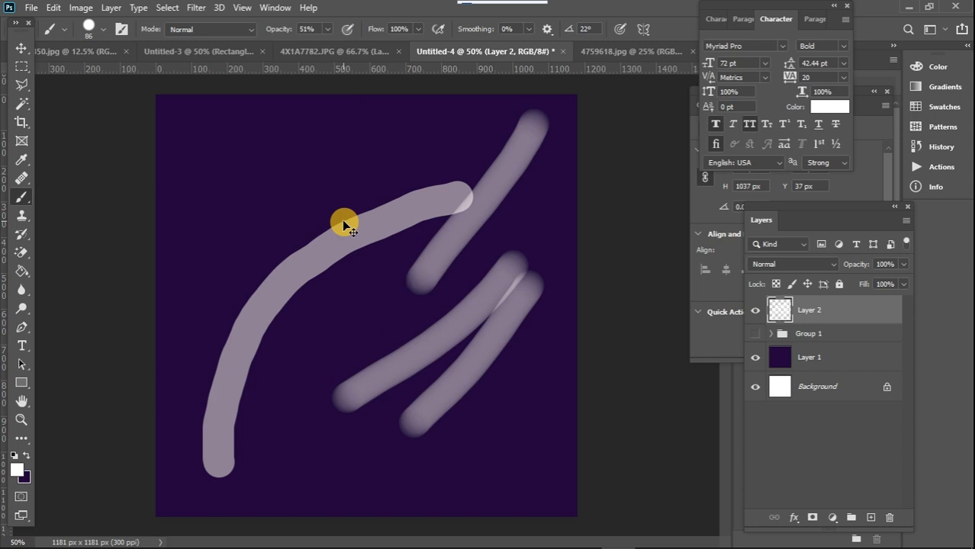
pyautogui.hotkey('ctrl', 'z')
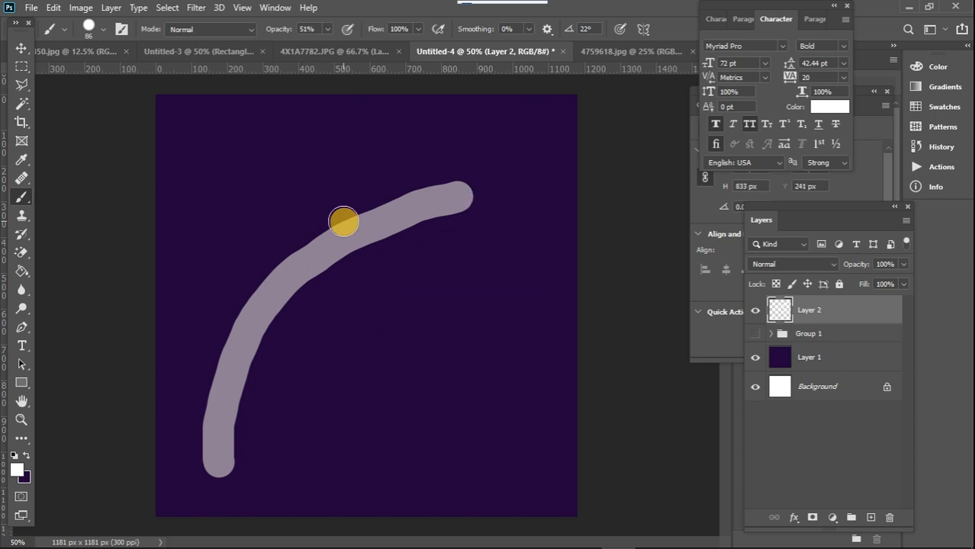
pyautogui.hotkey('ctrl', 'z')
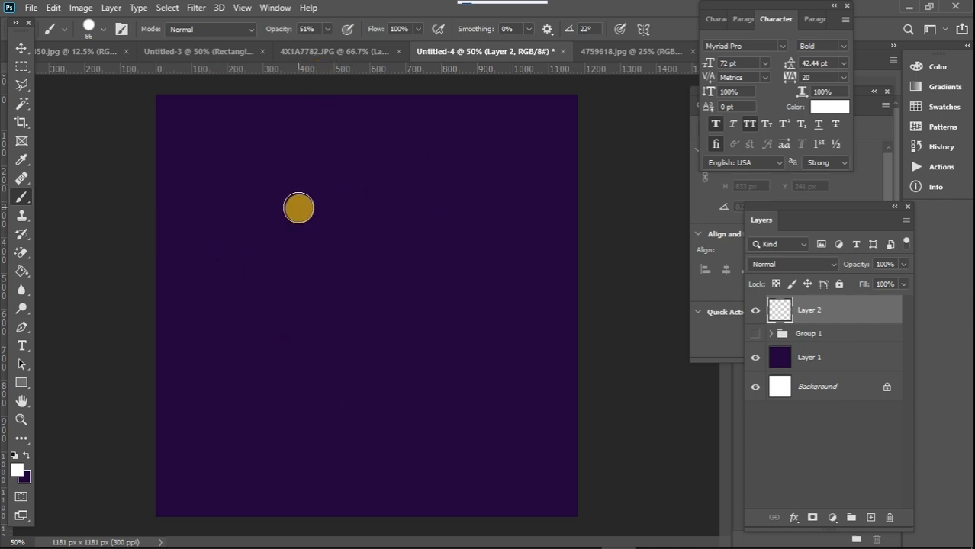
# Step: Look through the open documents and switch to the 4759618.jpg image of black brush strokes
pyautogui.click(220, 54)
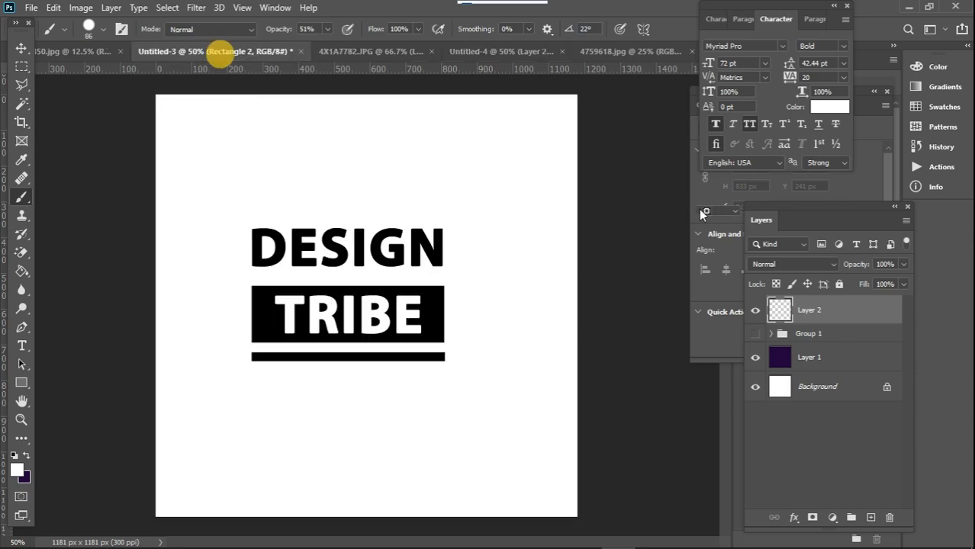
pyautogui.click(328, 51)
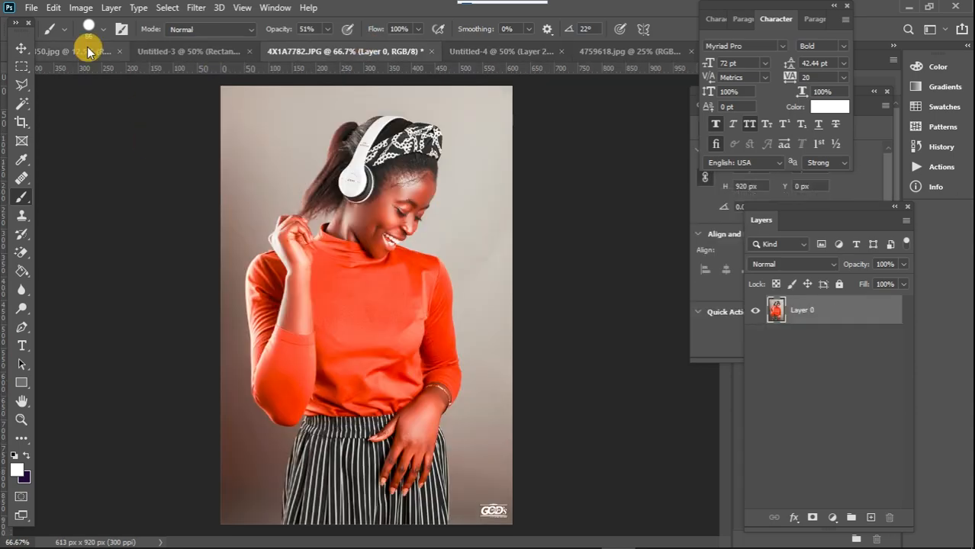
pyautogui.click(84, 51)
pyautogui.click(605, 52)
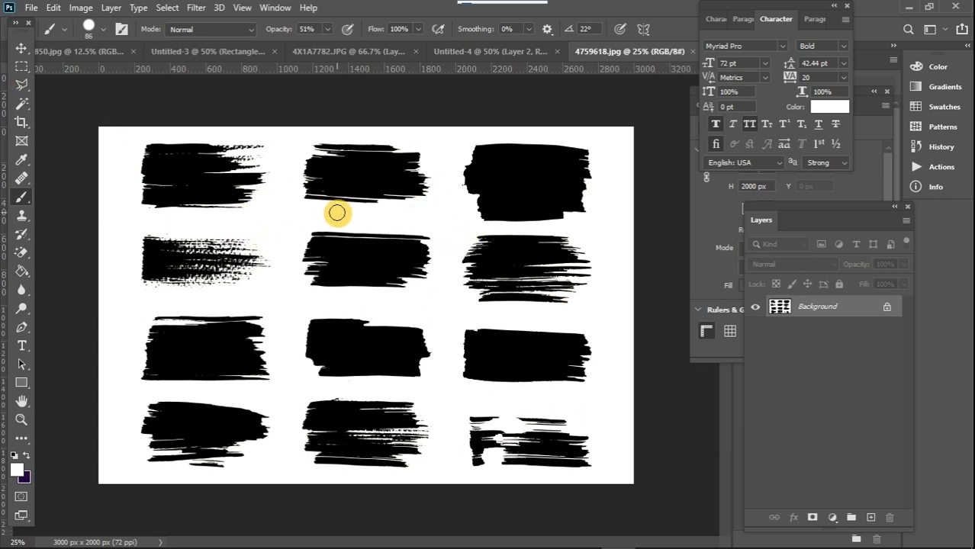
# Step: Select the middle brush stroke in the second row with a rectangular marquee and define it as a brush preset named Sampled Brush 10
pyautogui.click(21, 66)
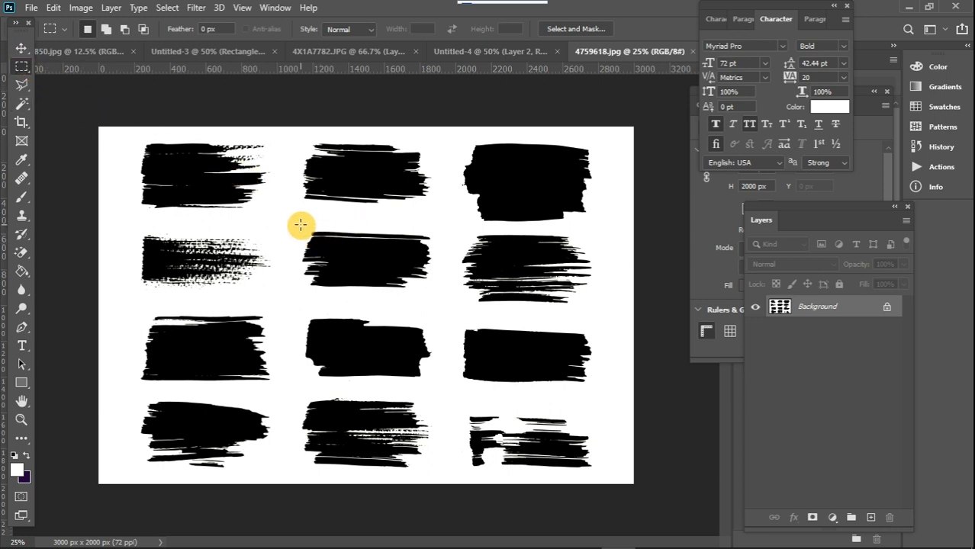
pyautogui.moveTo(300, 225)
pyautogui.mouseDown()
pyautogui.moveTo(392, 290)
pyautogui.moveTo(436, 292)
pyautogui.mouseUp()
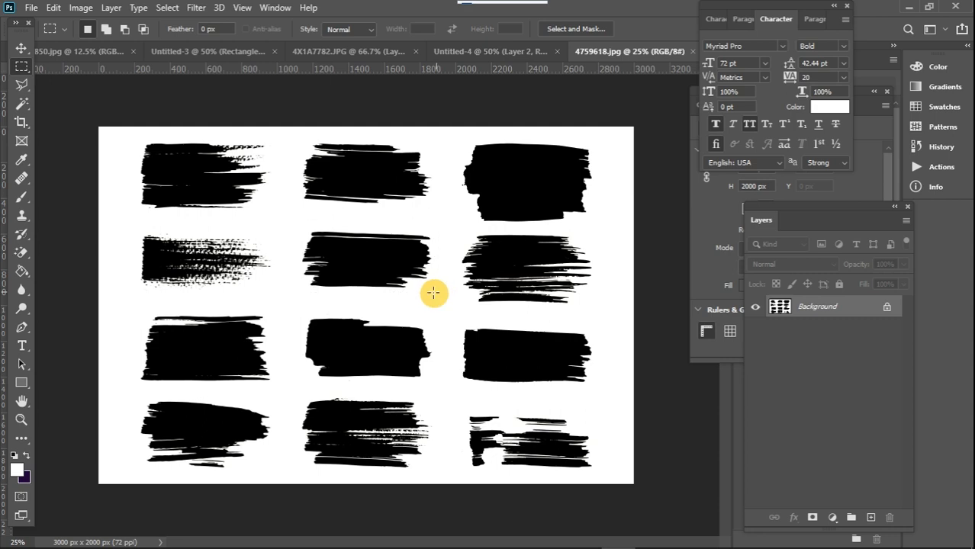
pyautogui.click(53, 9)
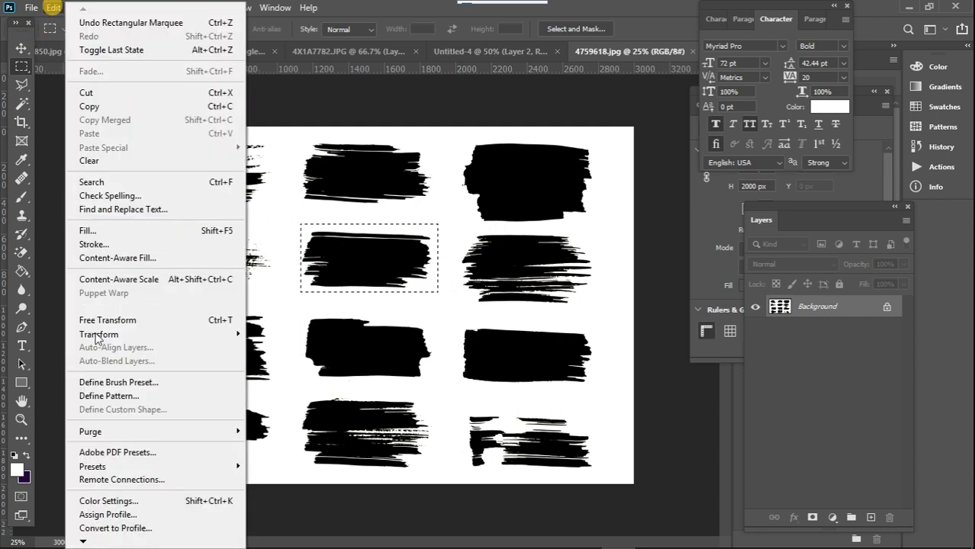
pyautogui.click(152, 389)
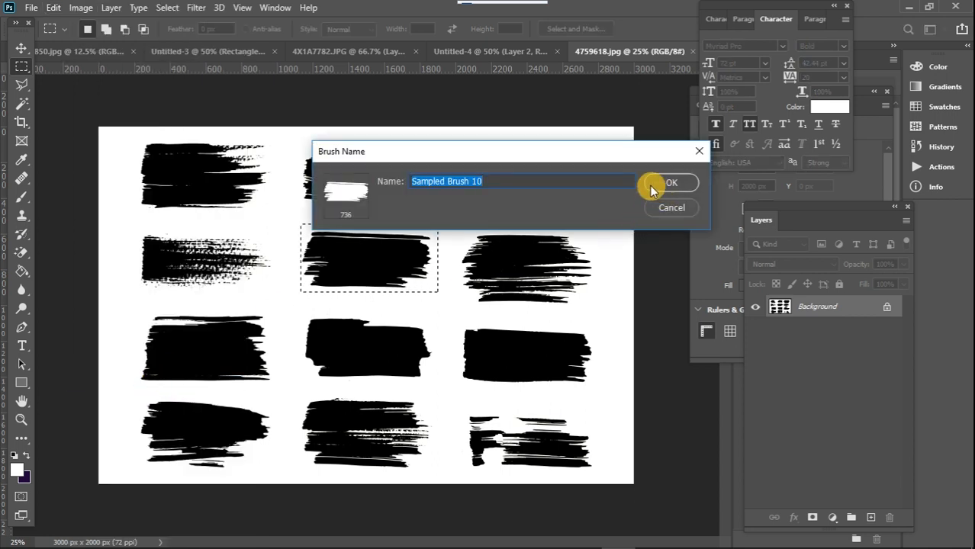
pyautogui.click(666, 183)
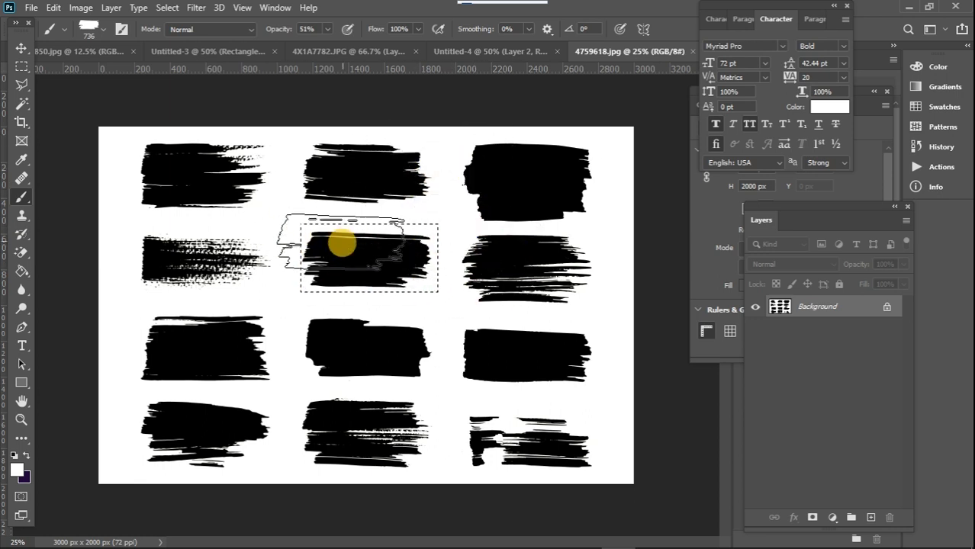
# Step: Return to the Untitled-4 document and stamp the new 736 px sampled brush twice, one above the other, at 51% opacity
pyautogui.click(502, 52)
pyautogui.click(348, 229)
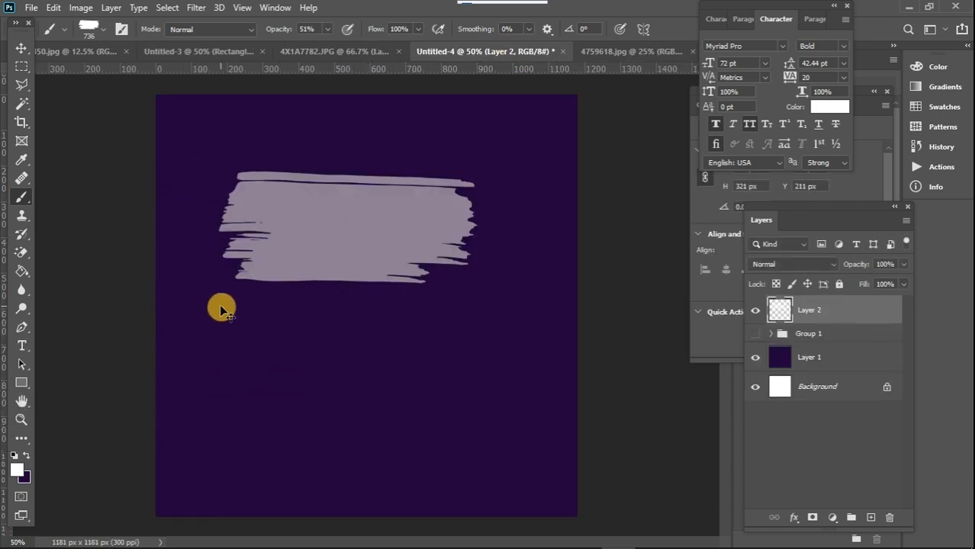
pyautogui.click(348, 356)
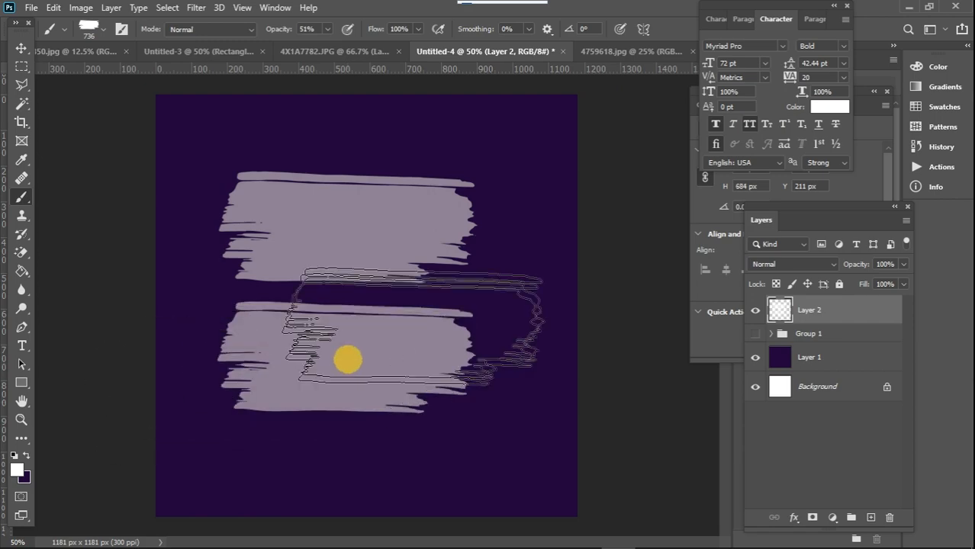
# Step: Undo both translucent stamps and stamp the sampled brush once at 100% opacity in the canvas's upper half
pyautogui.hotkey('ctrl', 'z')
pyautogui.hotkey('ctrl', 'z')
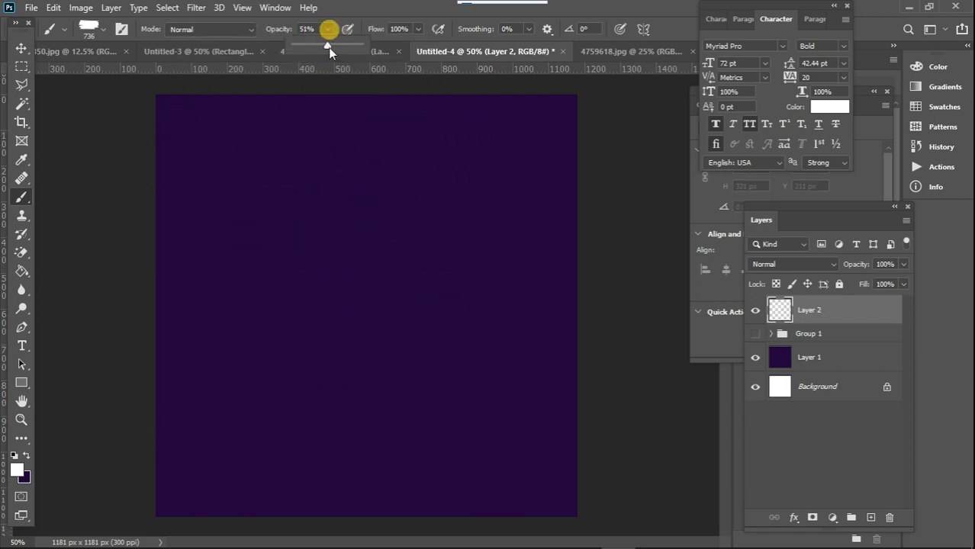
pyautogui.moveTo(328, 48); pyautogui.dragTo(447, 74)
pyautogui.click(328, 222)
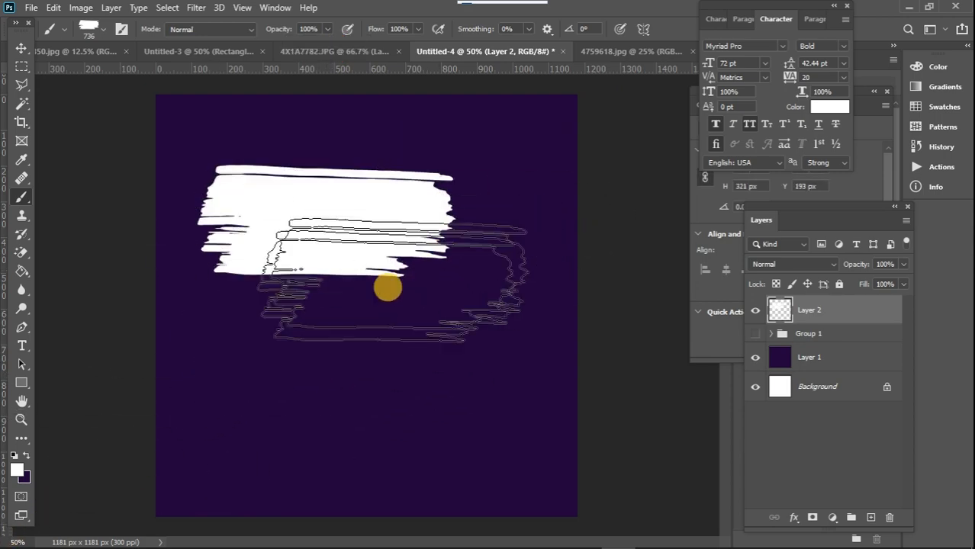
# Step: Try out the Sampled Brush 8 and Sampled Brush 9 presets from the brush picker without painting with them
pyautogui.rightClick(367, 302)
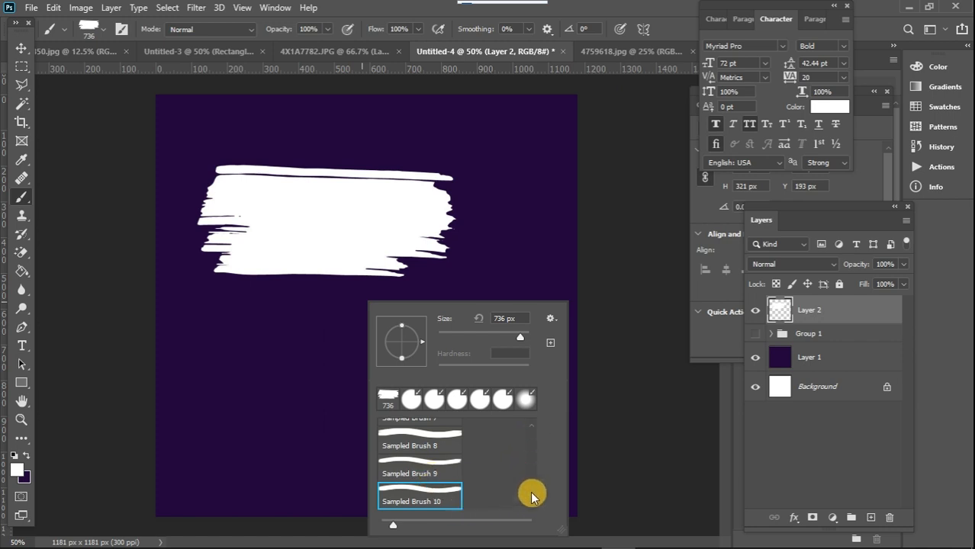
pyautogui.click(431, 436)
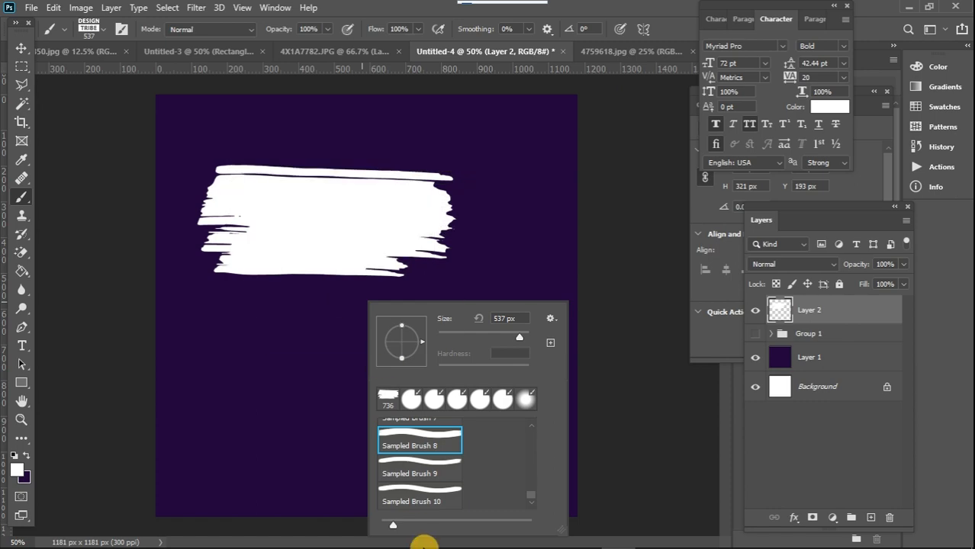
pyautogui.click(427, 465)
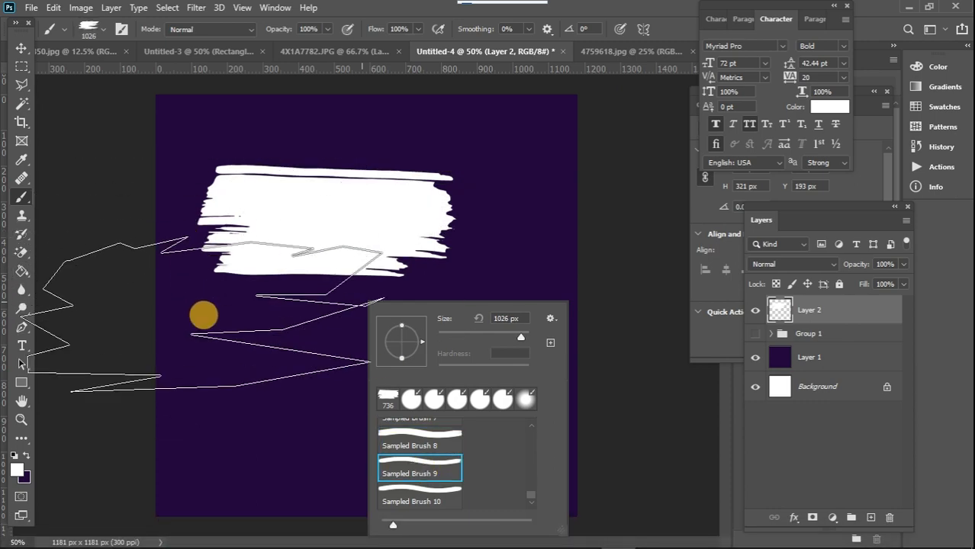
pyautogui.click(19, 47)
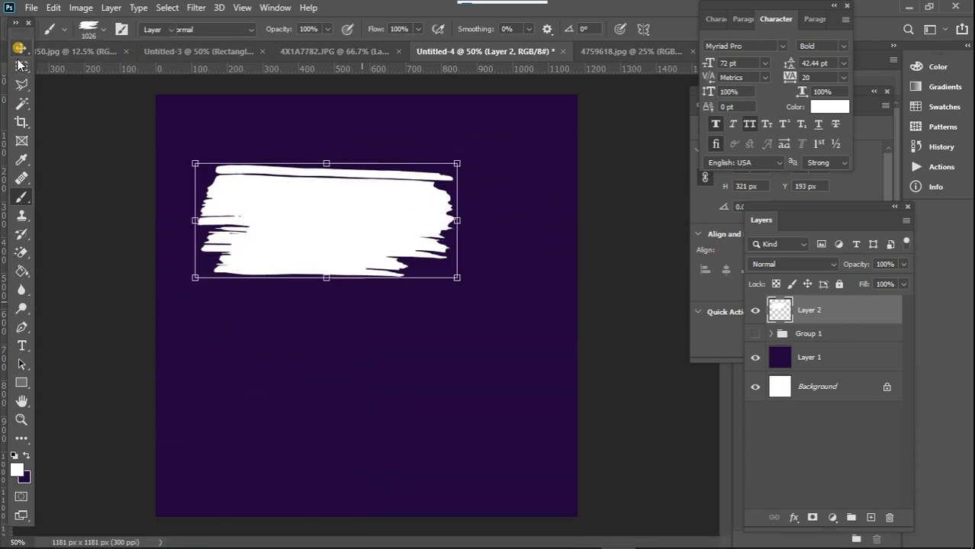
# Step: Compare the 4X1A7782.JPG portrait photo with the stamped brush stroke in the Untitled-4 document
pyautogui.click(332, 52)
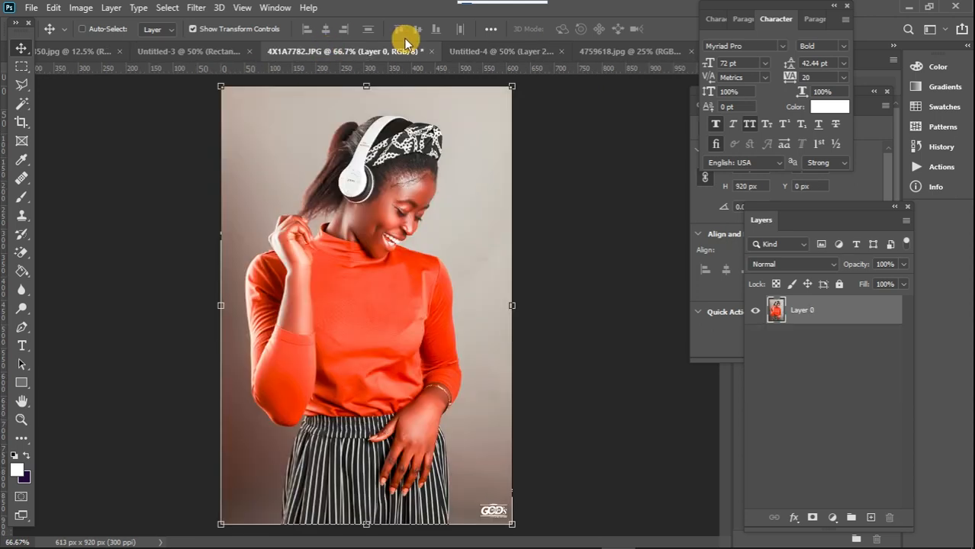
pyautogui.click(513, 52)
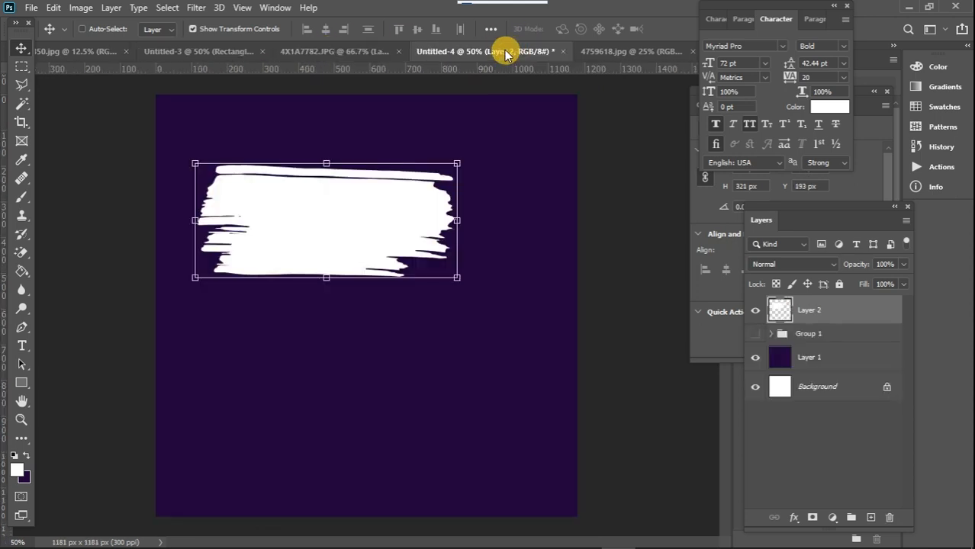
pyautogui.click(337, 51)
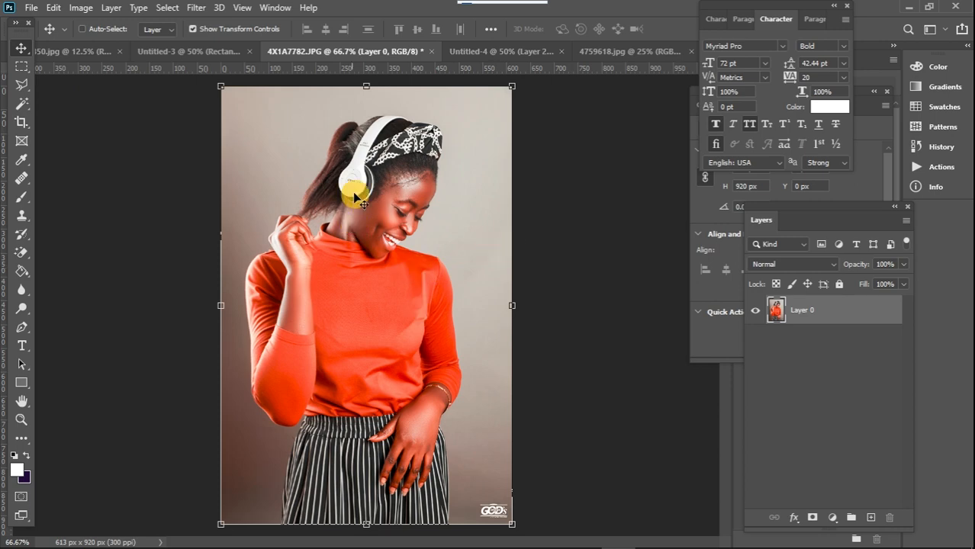
pyautogui.click(479, 52)
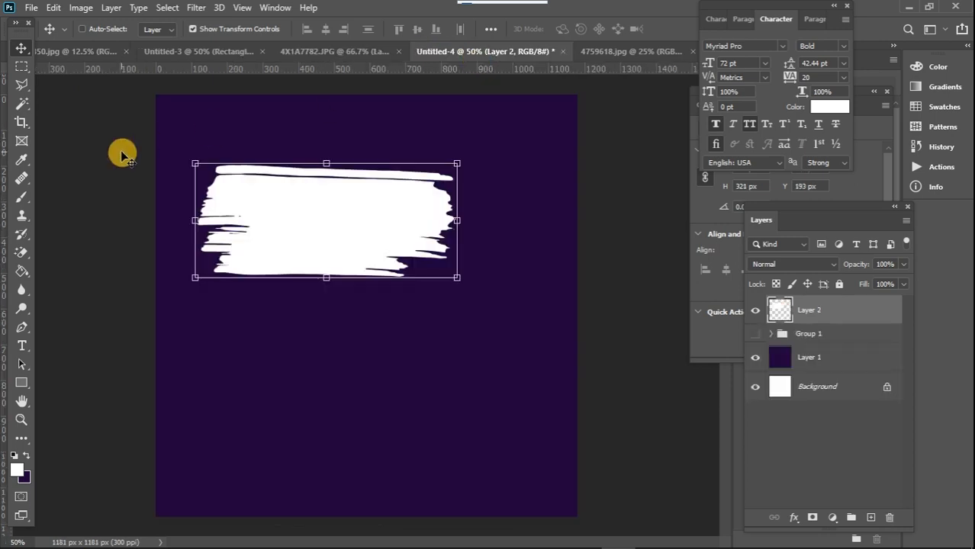
pyautogui.click(603, 51)
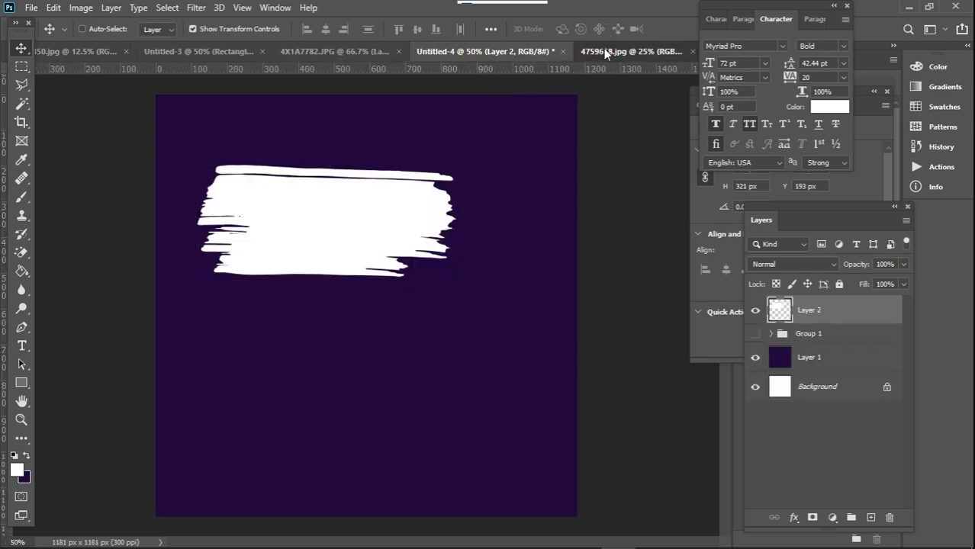
# Step: In the Untitled-3 document, select the DESIGN TRIBE logo with a rectangular marquee and define it as a brush preset named Sampled Brush 11
pyautogui.click(227, 52)
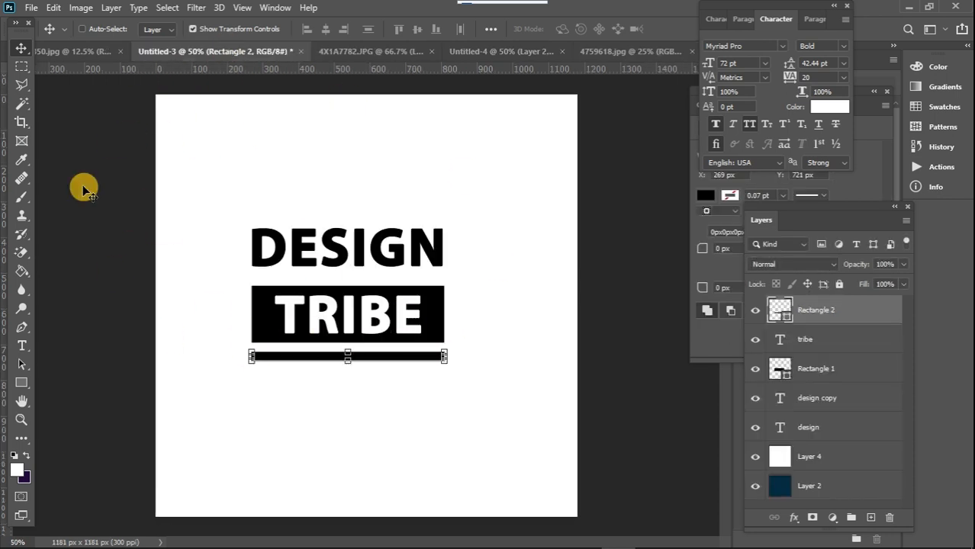
pyautogui.click(16, 68)
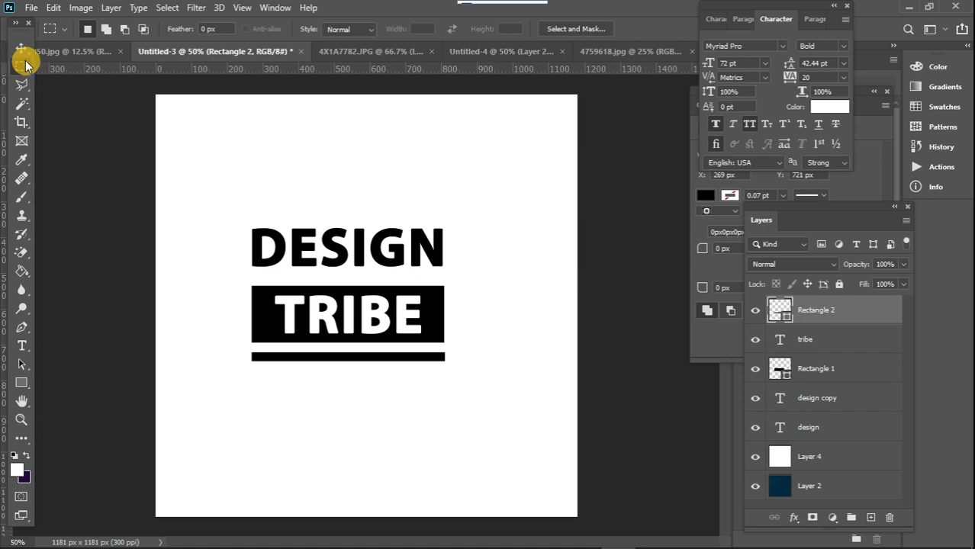
pyautogui.moveTo(238, 215); pyautogui.dragTo(458, 374)
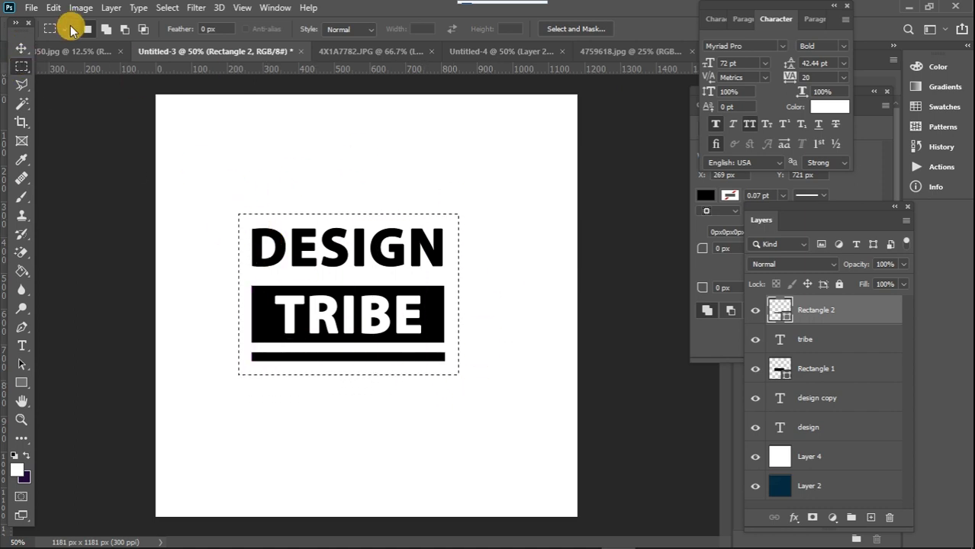
pyautogui.click(53, 8)
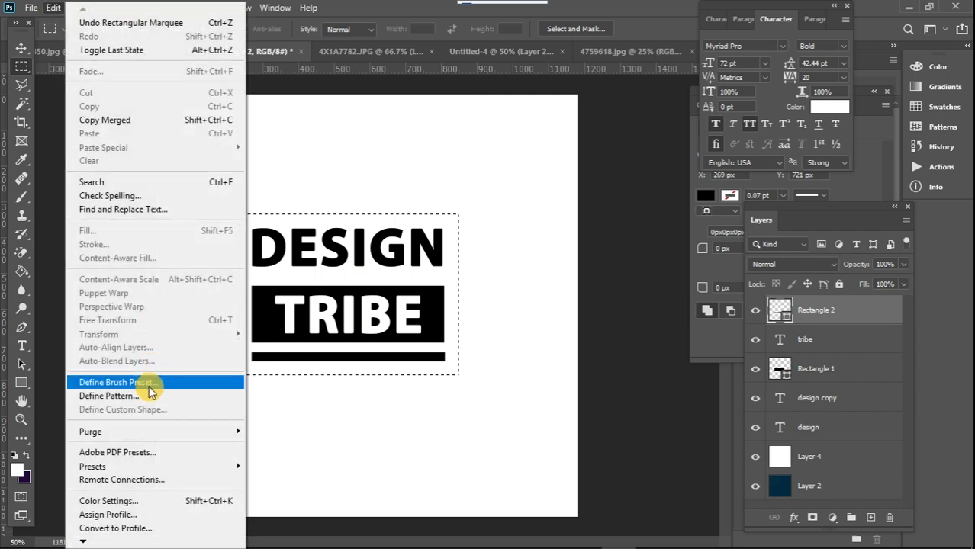
pyautogui.click(149, 389)
pyautogui.click(675, 184)
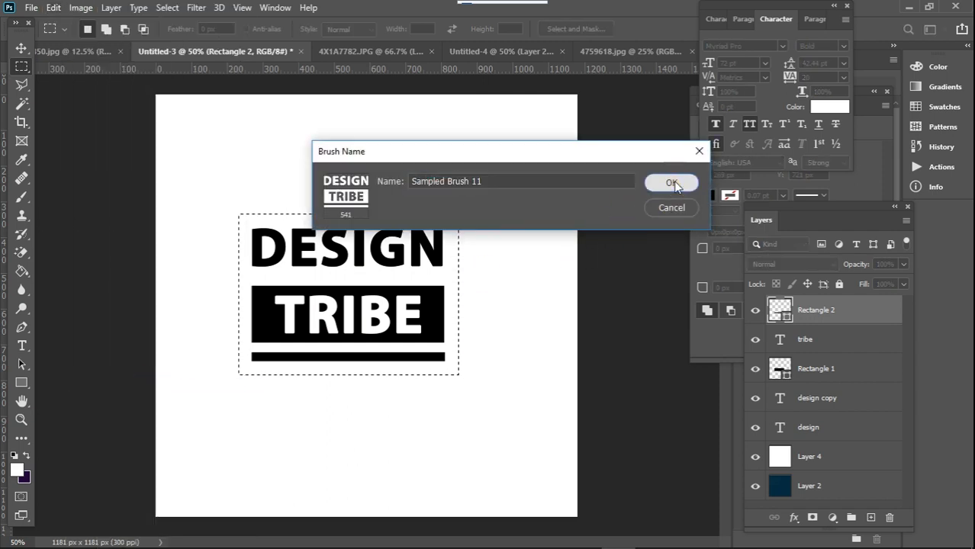
pyautogui.click(21, 66)
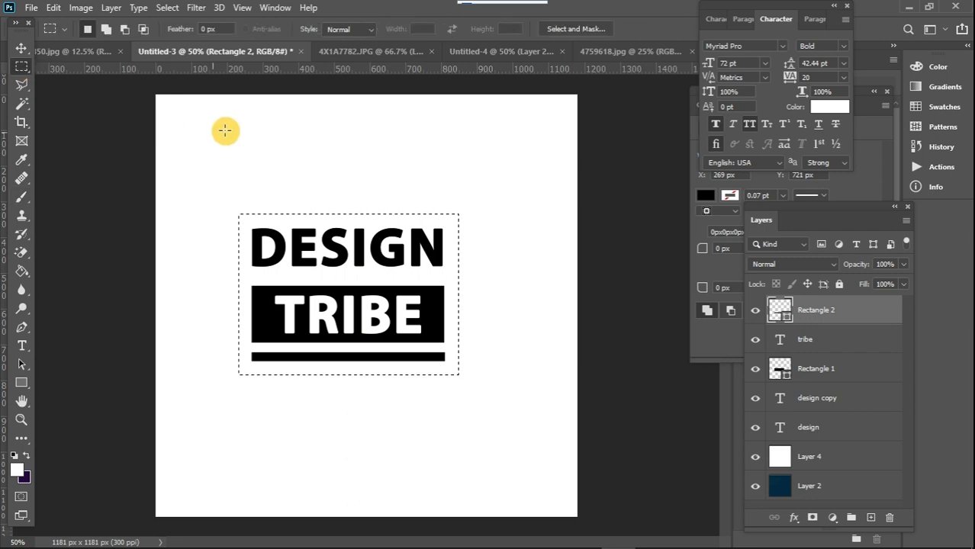
# Step: Add a new layer in Untitled-3, and stamp the 541 px DESIGN TRIBE brush in several places across the Untitled-4 canvas
pyautogui.click(20, 203)
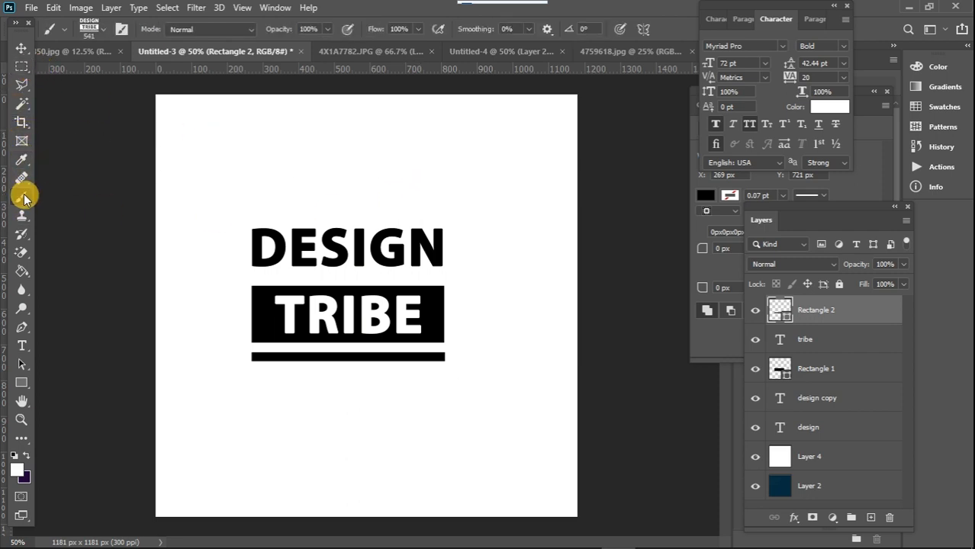
pyautogui.click(870, 518)
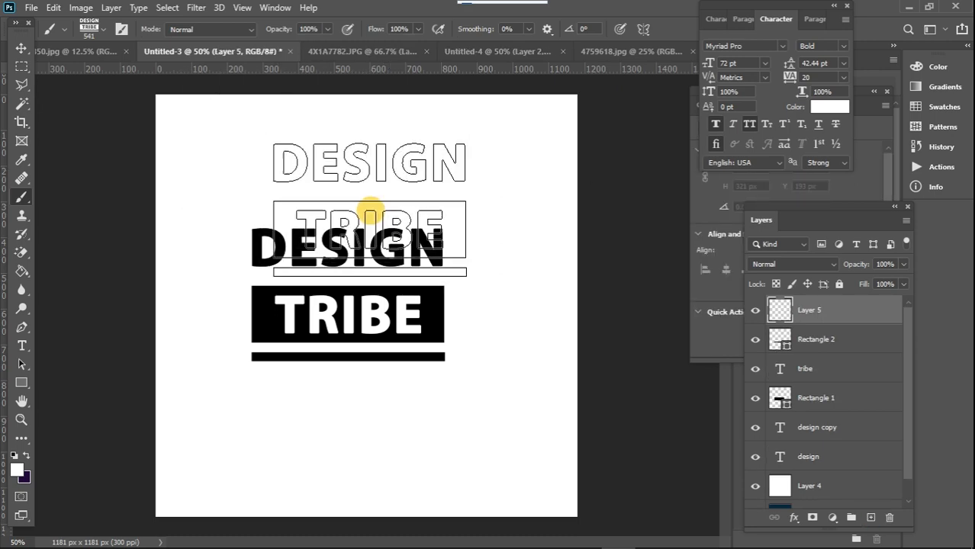
pyautogui.click(474, 51)
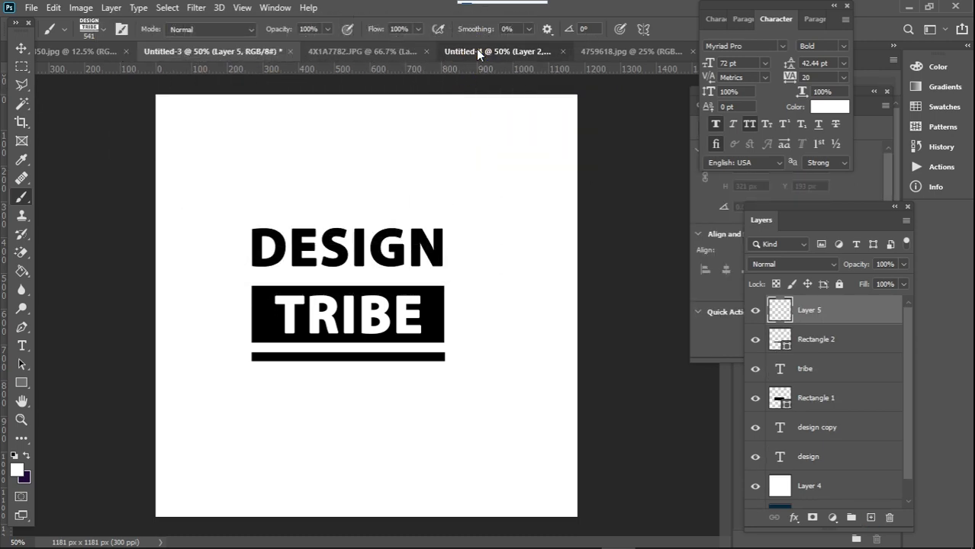
pyautogui.moveTo(385, 381); pyautogui.dragTo(217, 328)
pyautogui.moveTo(216, 328); pyautogui.dragTo(440, 181)
pyautogui.click(583, 219)
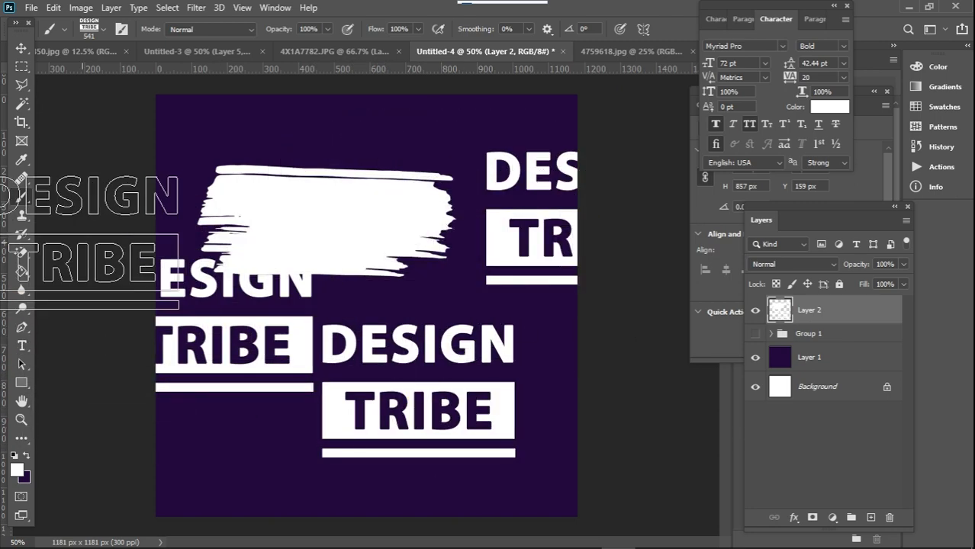
pyautogui.moveTo(257, 142); pyautogui.dragTo(244, 141)
pyautogui.click(481, 136)
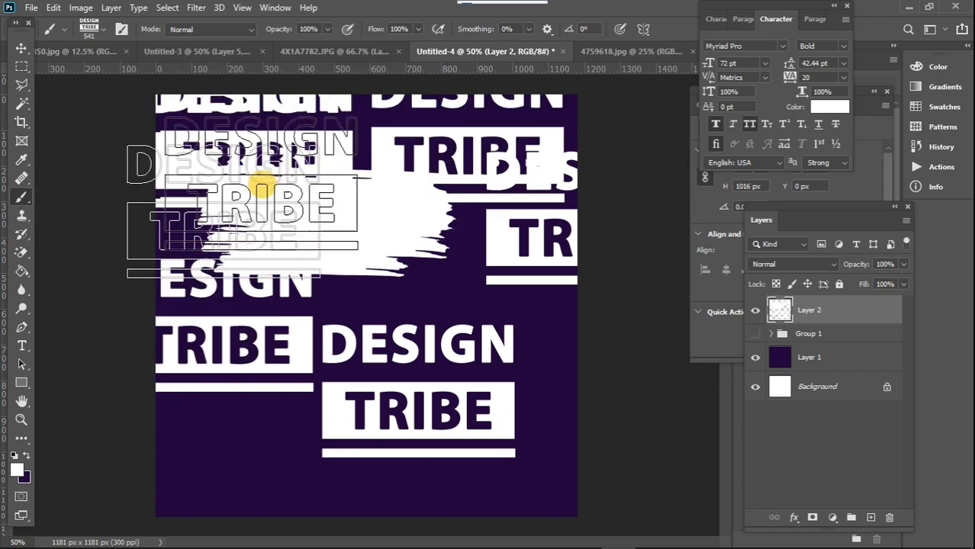
# Step: Undo the DESIGN TRIBE logo stamps on the Untitled-4 canvas
pyautogui.hotkey('ctrl', 'z')
pyautogui.hotkey('ctrl', 'z')
pyautogui.hotkey('ctrl', 'z')
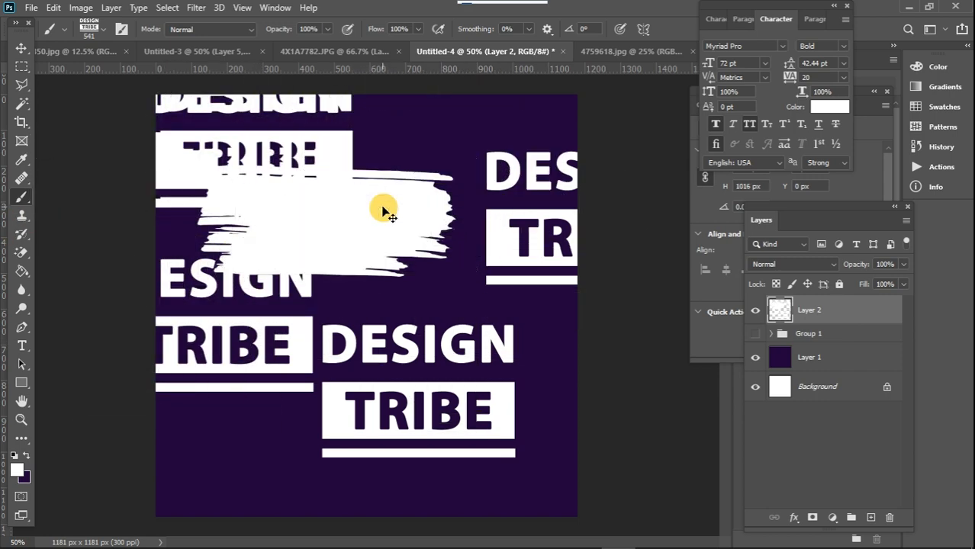
pyautogui.hotkey('ctrl', 'z')
pyautogui.hotkey('ctrl', 'z')
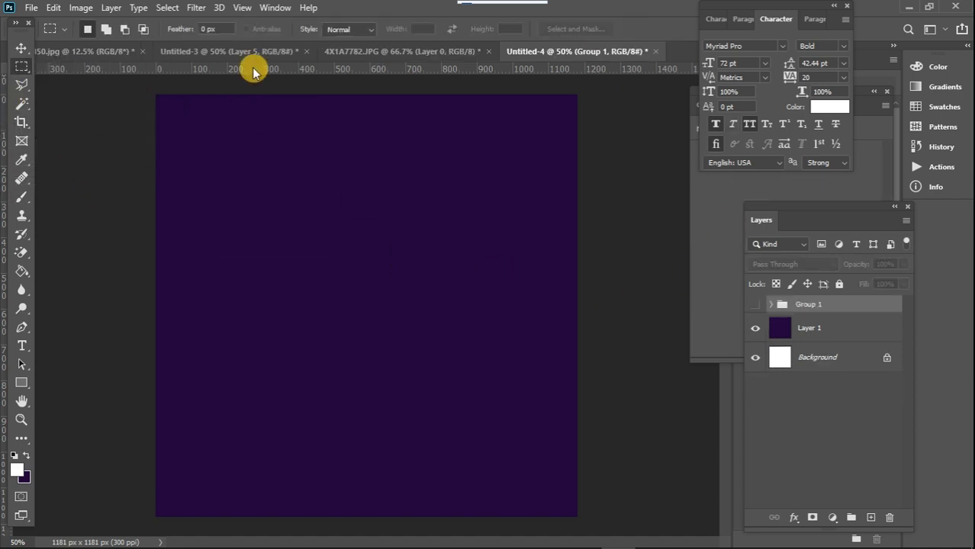
# Step: Add a new layer and stamp the white 1000 px paint-stroke brush, angled 13°, once in the canvas's upper half
pyautogui.click(21, 197)
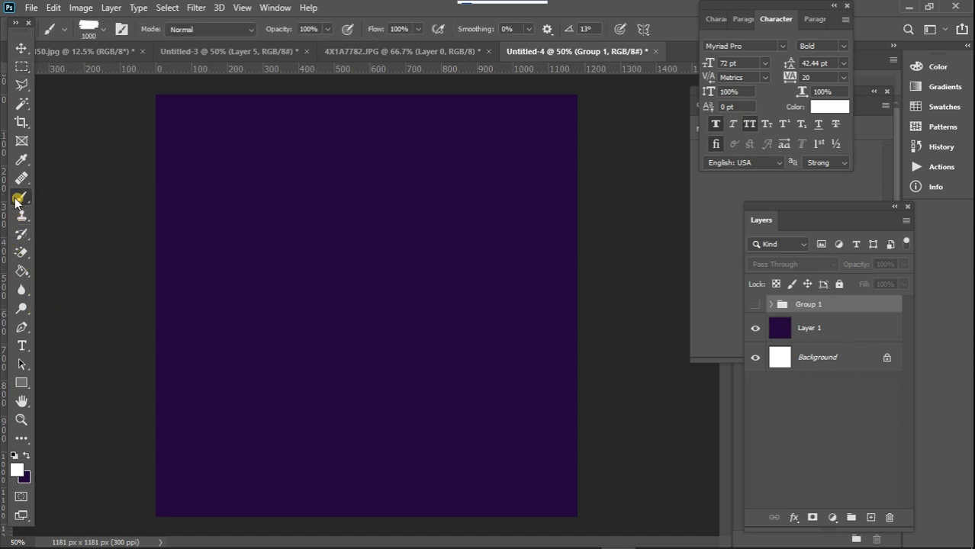
pyautogui.click(93, 356)
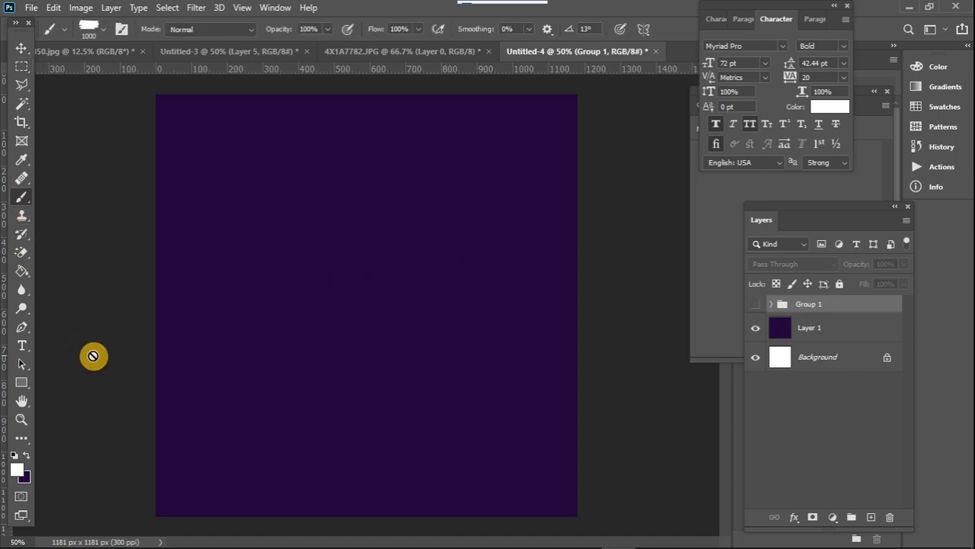
pyautogui.click(870, 518)
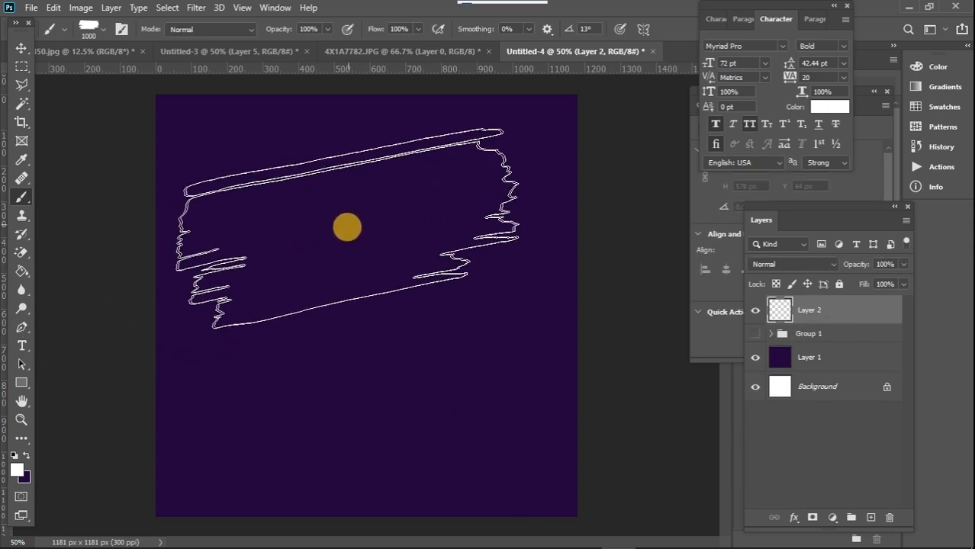
pyautogui.click(344, 224)
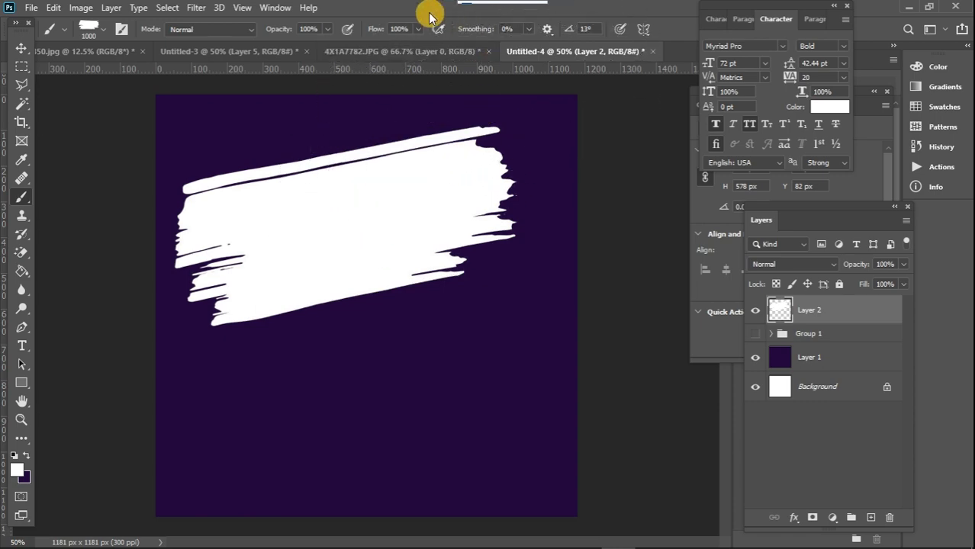
# Step: Copy the portrait layer from 4X1A7782.JPG into Untitled-4 and clip it to the brush stroke on Layer 2
pyautogui.click(441, 52)
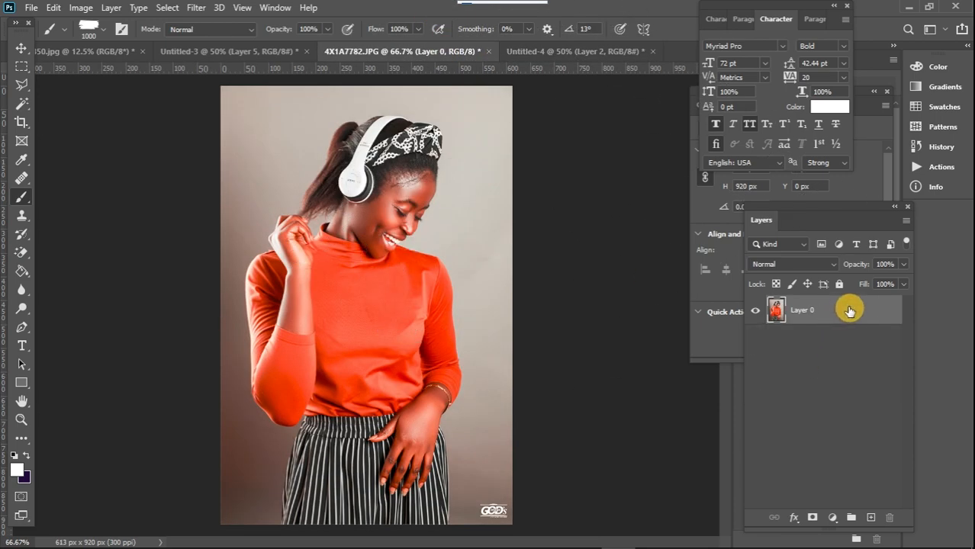
pyautogui.moveTo(849, 310); pyautogui.dragTo(386, 239)
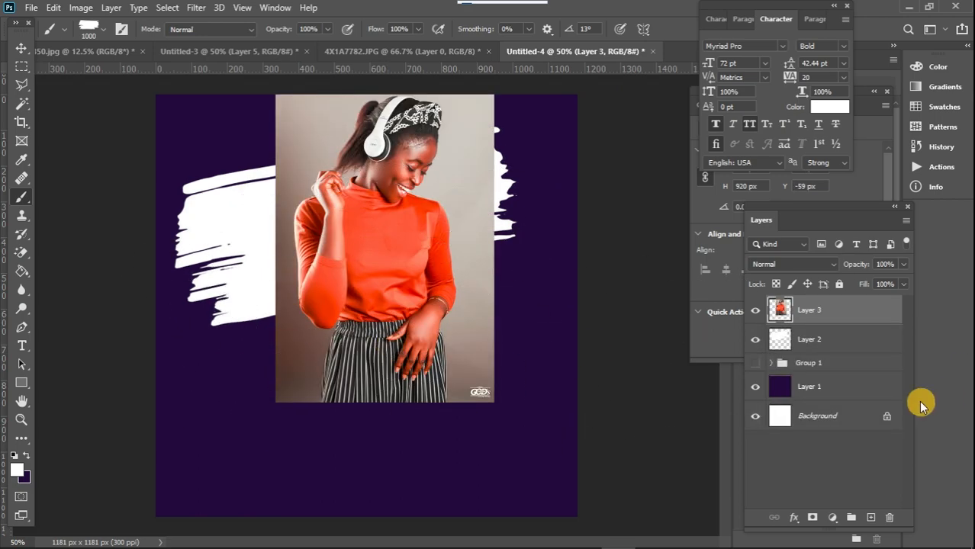
pyautogui.keyDown('alt'); pyautogui.click(853, 321); pyautogui.keyUp('alt')
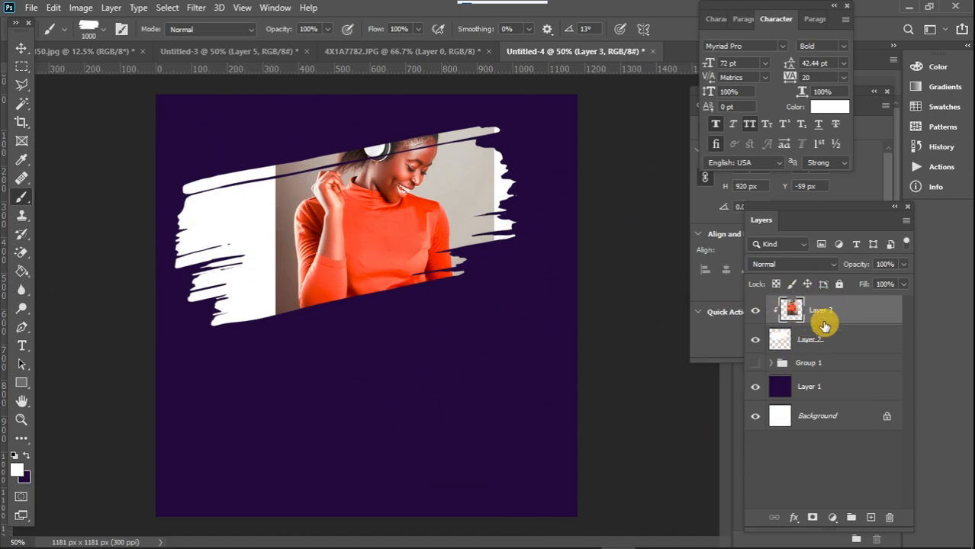
# Step: Enlarge the clipped portrait to about 154% and position it so the face and headphones fill the brush stroke
pyautogui.click(21, 49)
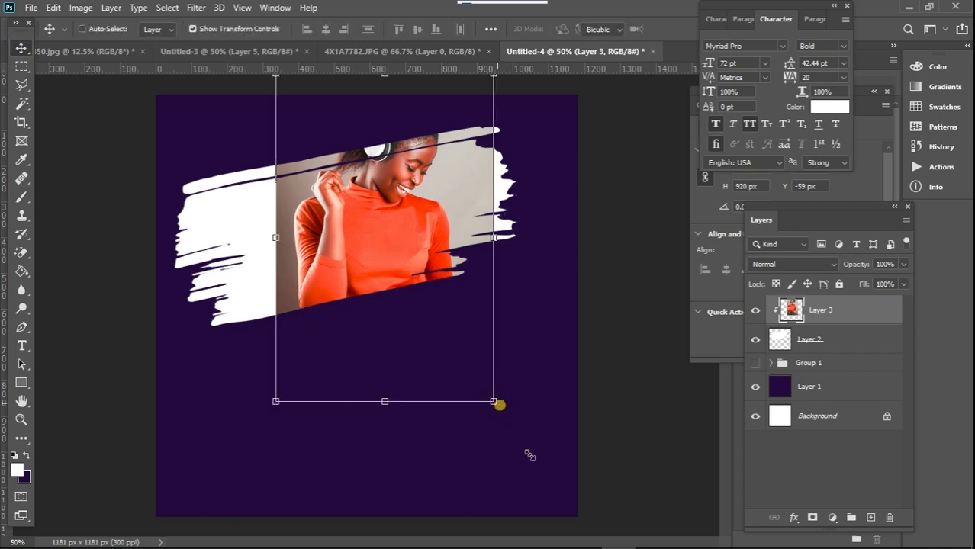
pyautogui.moveTo(494, 402); pyautogui.dragTo(588, 538)
pyautogui.moveTo(431, 197); pyautogui.dragTo(327, 232)
pyautogui.moveTo(486, 112); pyautogui.dragTo(508, 74)
pyautogui.moveTo(421, 193); pyautogui.dragTo(422, 198)
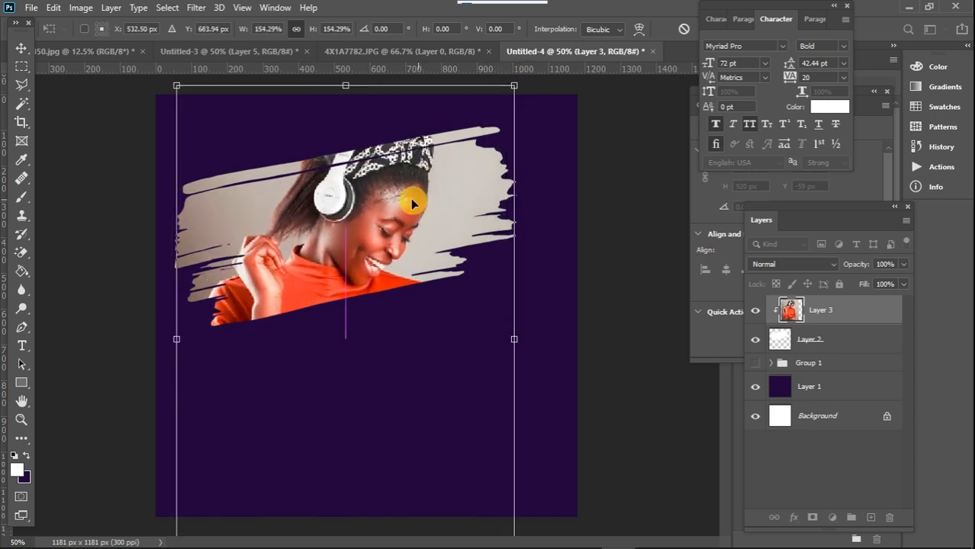
pyautogui.click(21, 47)
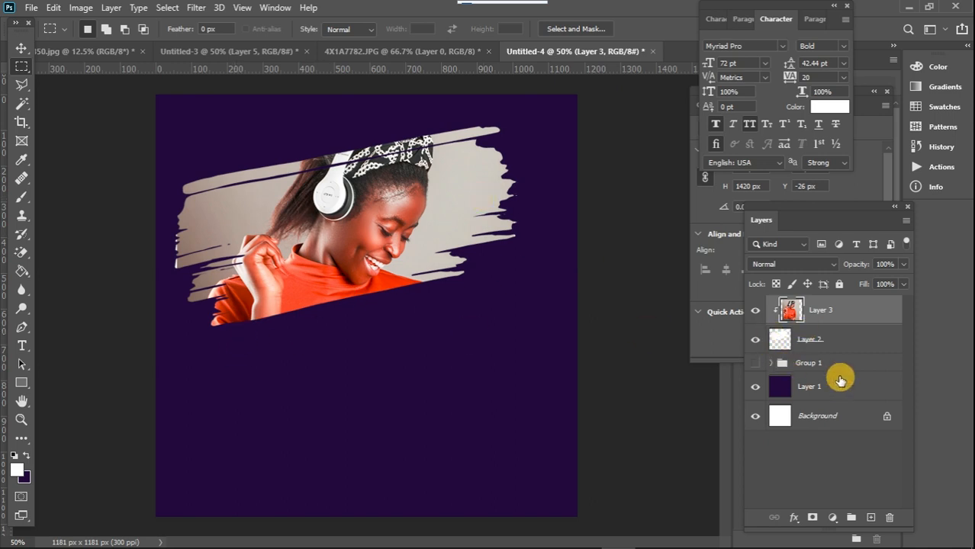
# Step: Create a Lorem Ipsum paragraph text box below the brush-shaped photo and set its font size to 10 pt
pyautogui.click(21, 345)
pyautogui.moveTo(202, 356); pyautogui.dragTo(514, 463)
pyautogui.click(392, 29)
pyautogui.click(378, 73)
# Step: Set the paragraph's leading to Auto, turn off All Caps, and move the text block slightly up toward the photo
pyautogui.click(844, 63)
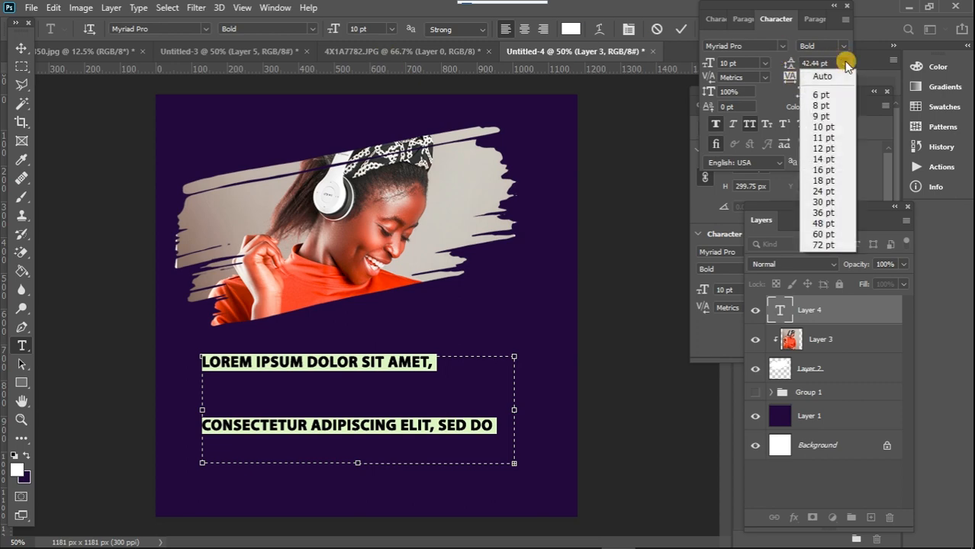
pyautogui.click(821, 76)
pyautogui.click(752, 129)
pyautogui.click(22, 47)
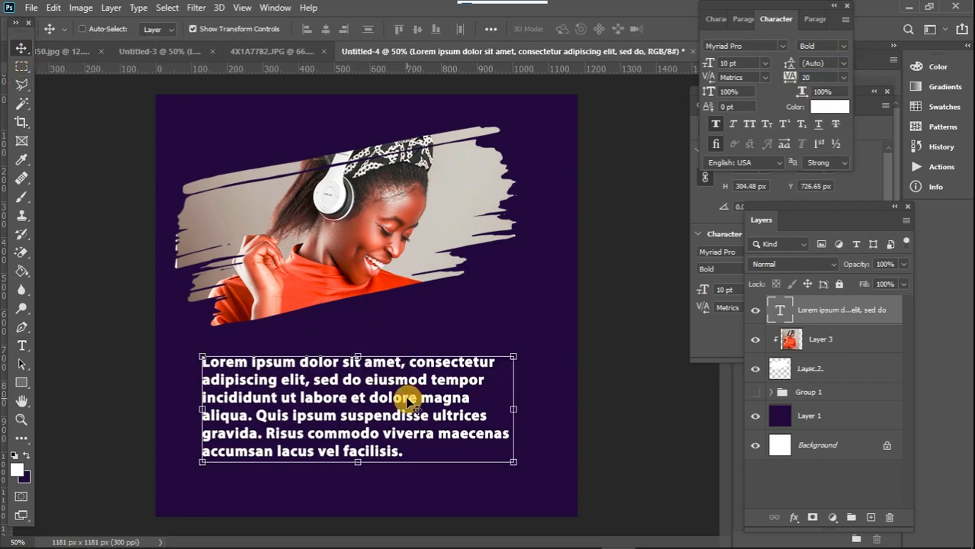
pyautogui.moveTo(380, 401); pyautogui.dragTo(403, 374)
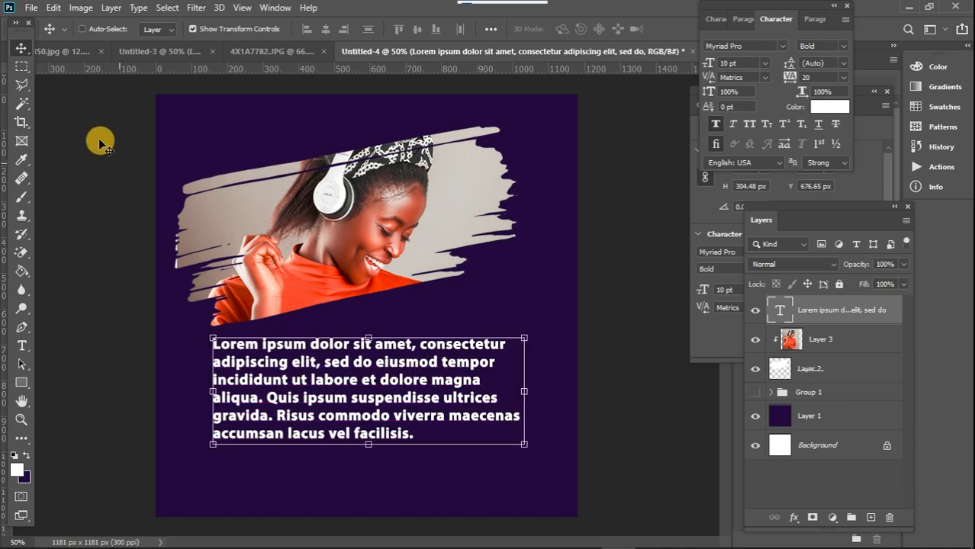
# Step: Add a new empty layer in 4X1A7782.JPG and move it beneath the portrait on Layer 0
pyautogui.click(22, 67)
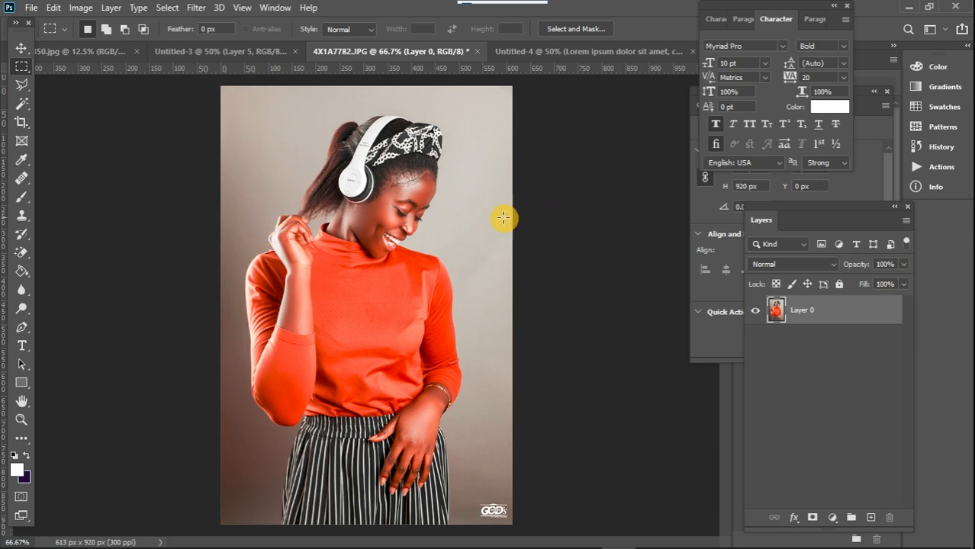
pyautogui.click(871, 518)
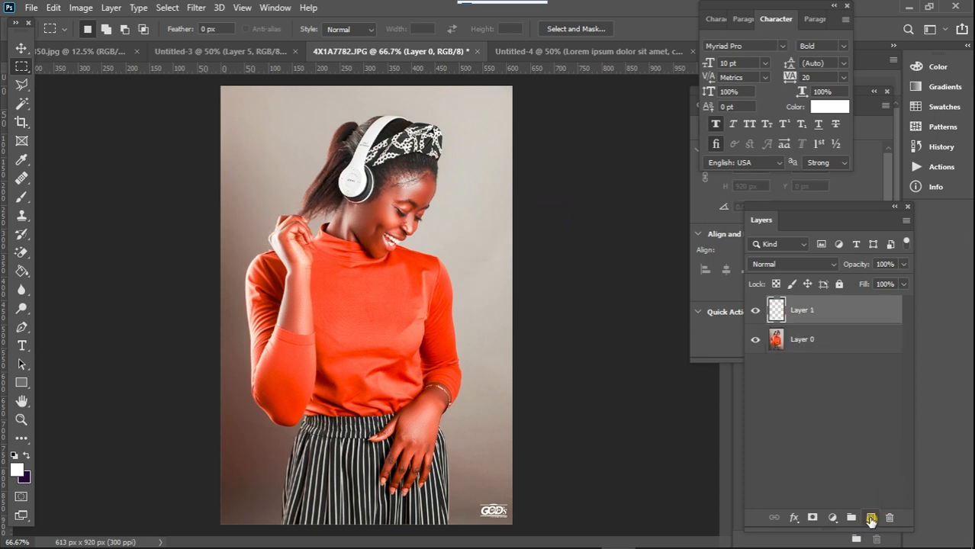
pyautogui.moveTo(862, 315); pyautogui.dragTo(849, 353)
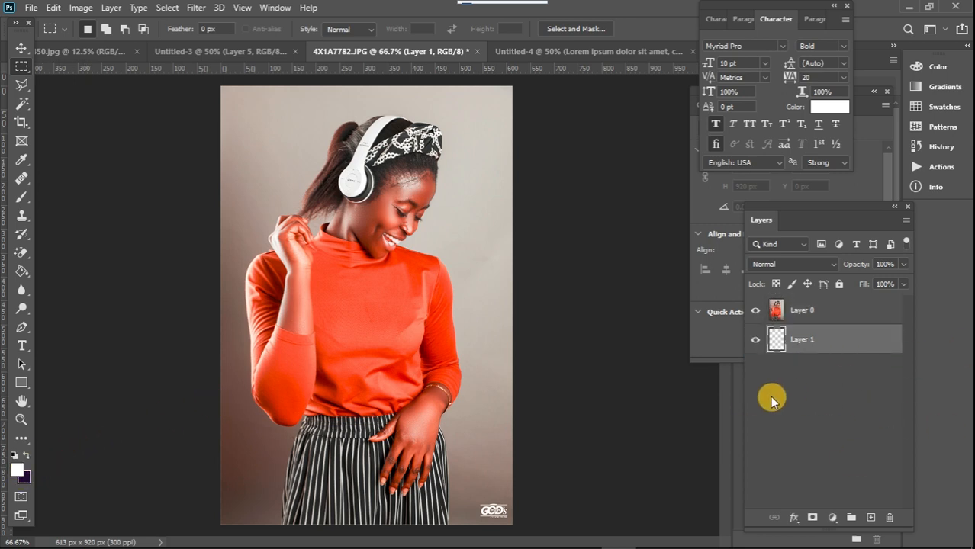
# Step: Create a gradient fill layer beneath the portrait using a yellow-to-red preset from the Oranges group
pyautogui.click(832, 518)
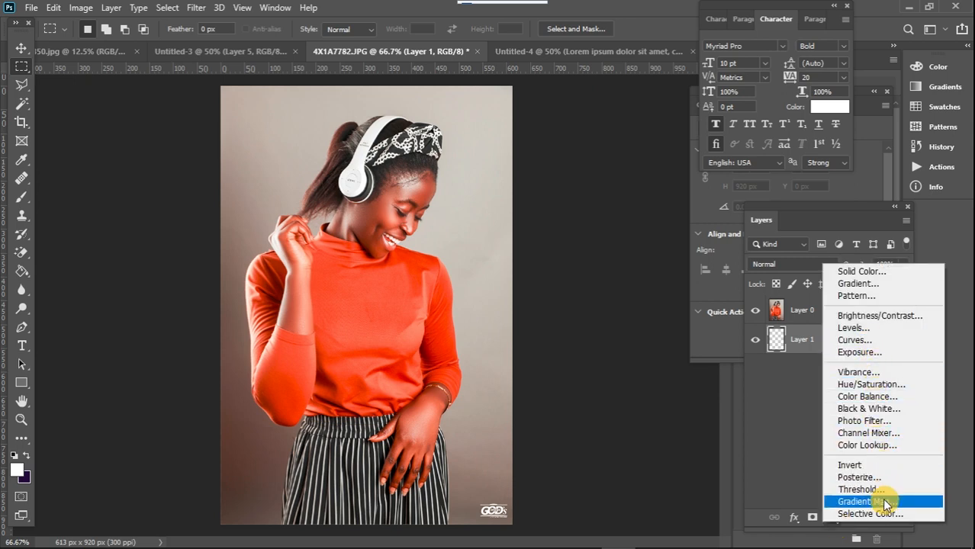
pyautogui.click(877, 283)
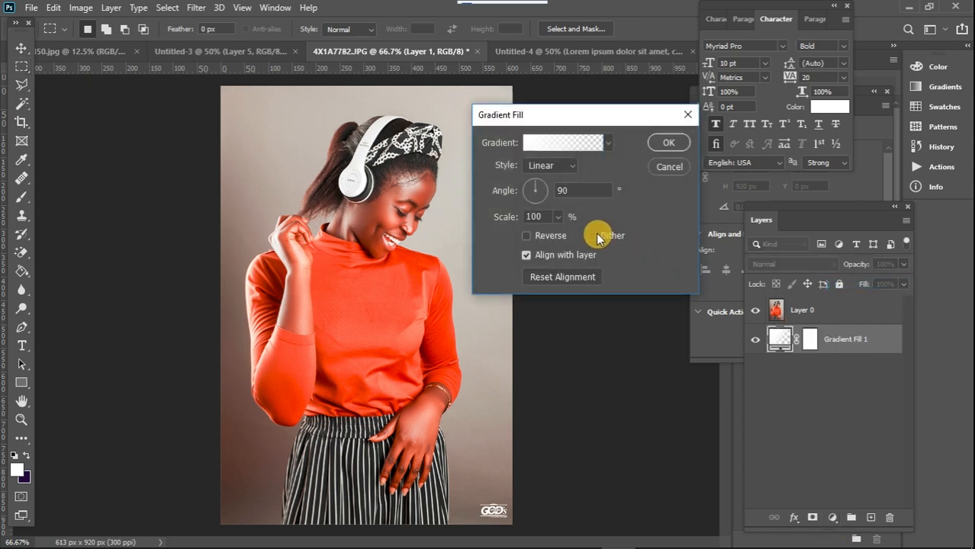
pyautogui.click(607, 145)
pyautogui.moveTo(627, 176); pyautogui.dragTo(625, 223)
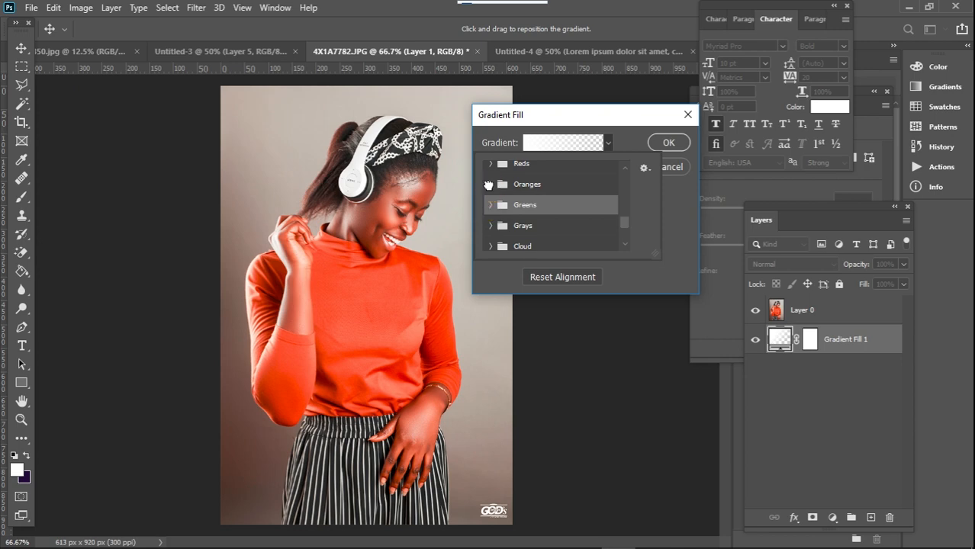
pyautogui.click(488, 184)
pyautogui.click(605, 207)
pyautogui.click(691, 141)
pyautogui.click(655, 147)
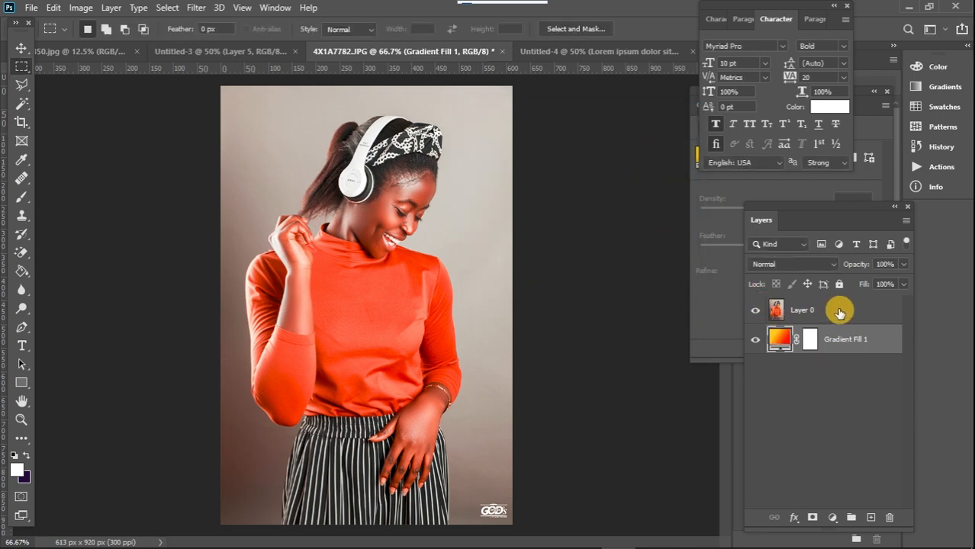
# Step: Add a layer mask to Layer 0 and set up a hard round brush at 432 px with 51% opacity
pyautogui.click(840, 313)
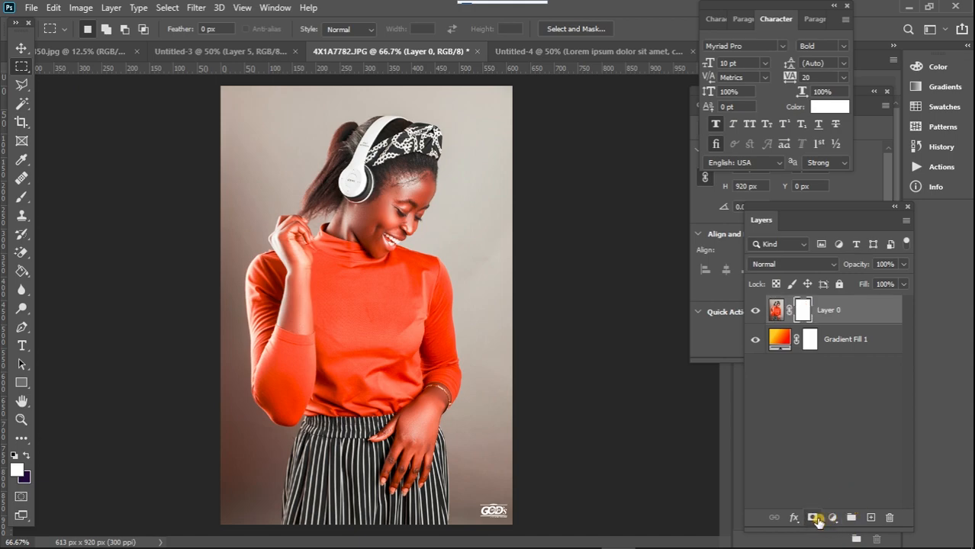
pyautogui.click(815, 518)
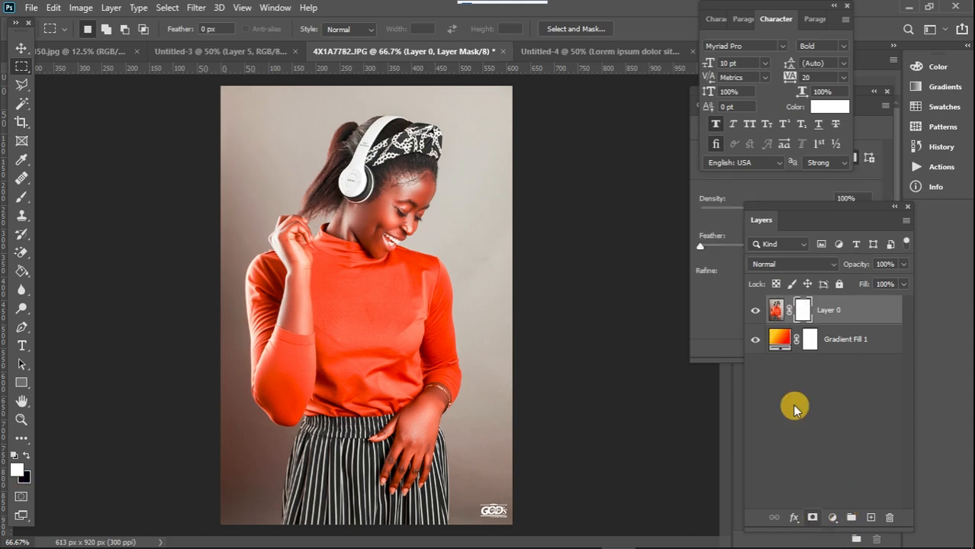
pyautogui.click(20, 196)
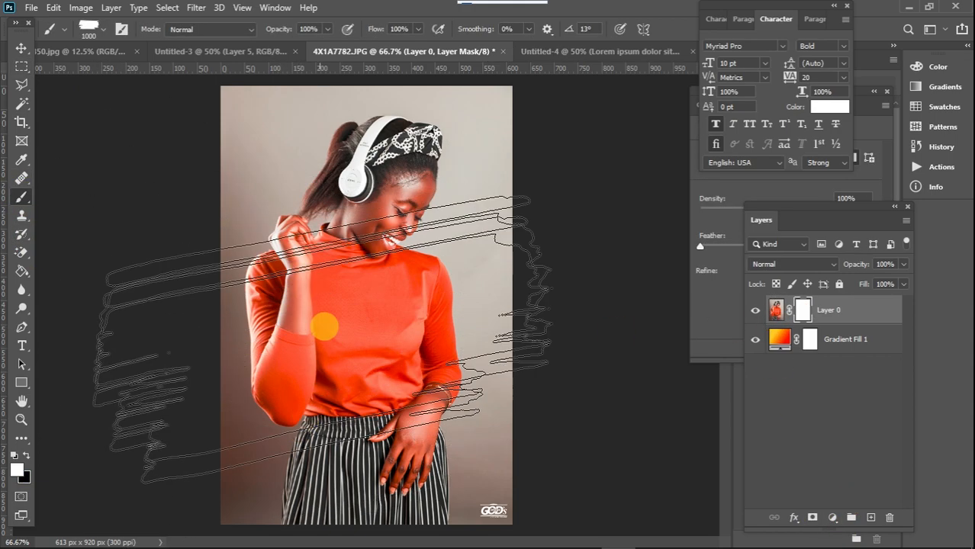
pyautogui.rightClick(322, 253)
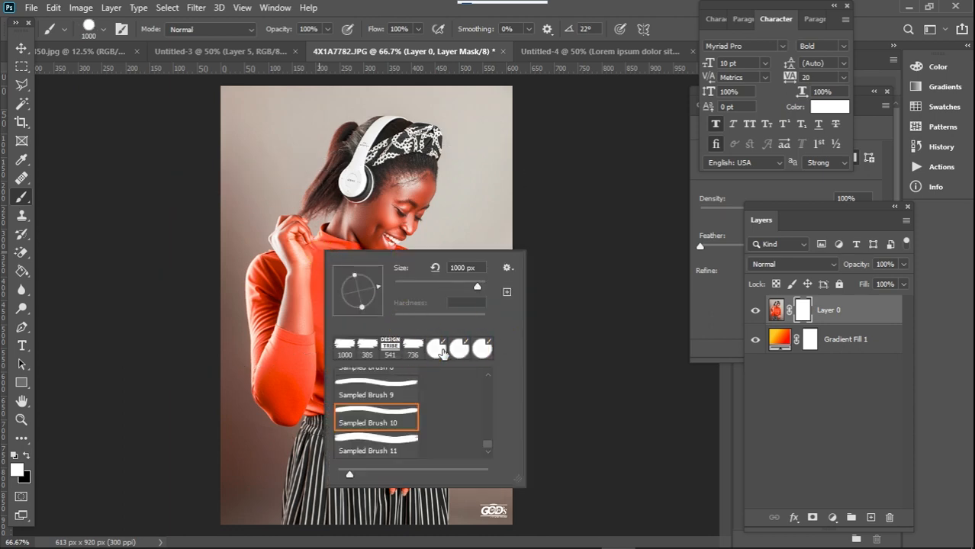
pyautogui.click(442, 352)
pyautogui.moveTo(478, 283)
pyautogui.mouseDown()
pyautogui.moveTo(448, 284)
pyautogui.moveTo(475, 287)
pyautogui.mouseUp()
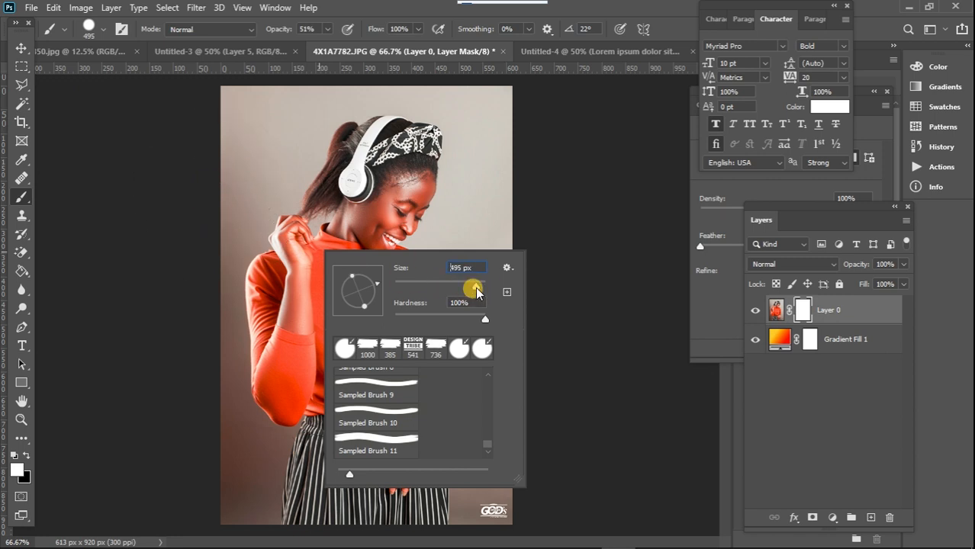
pyautogui.click(143, 441)
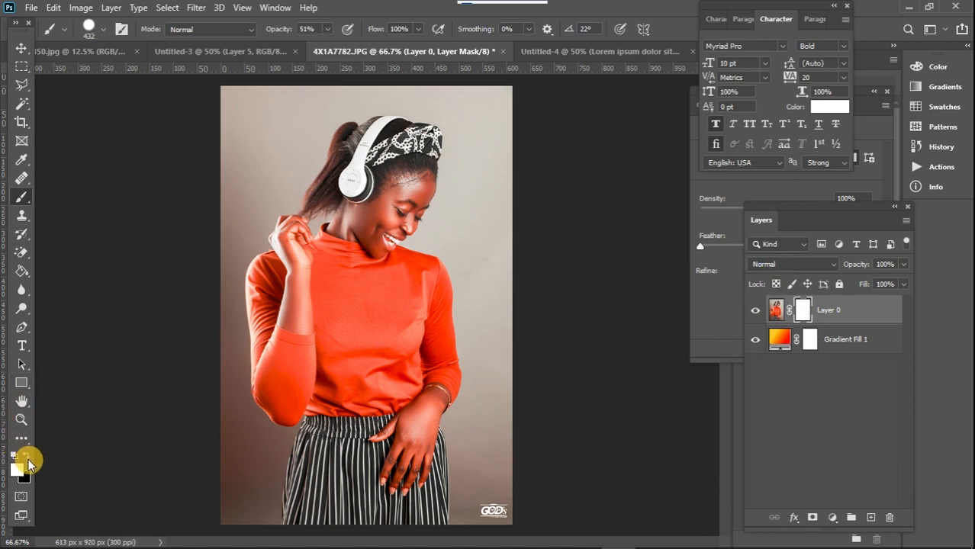
# Step: Try a black dab with the hard brush on the mask over the skirt, undo it, and lower the brush hardness
pyautogui.click(394, 516)
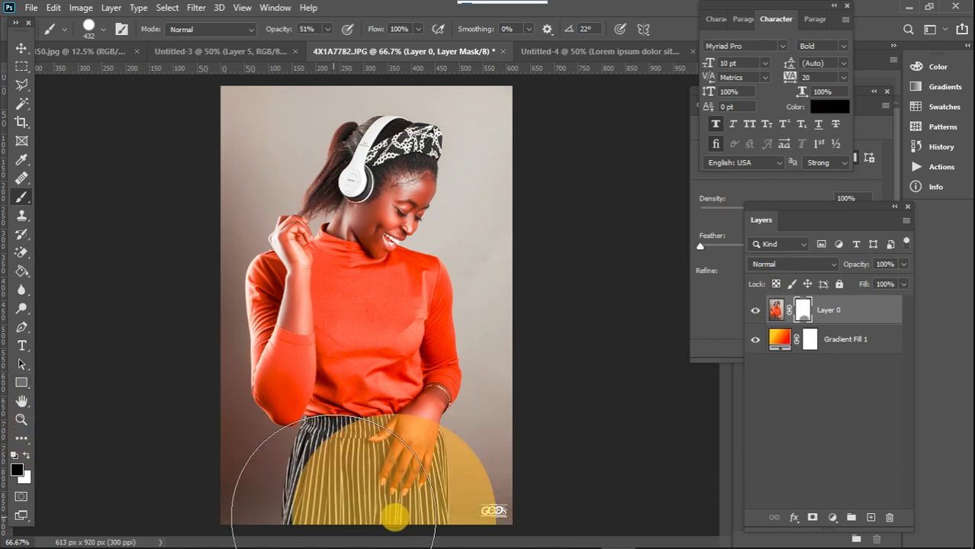
pyautogui.hotkey('ctrl', 'z')
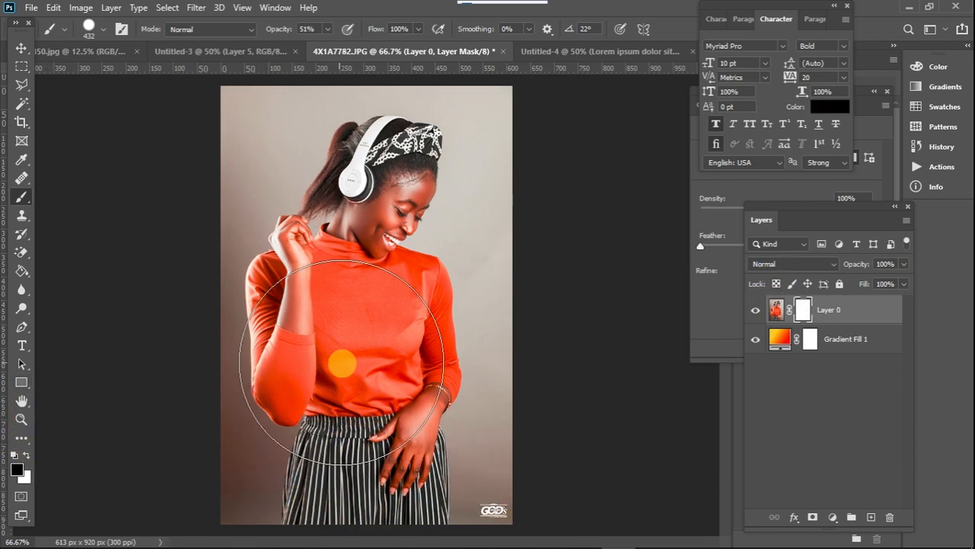
pyautogui.rightClick(348, 357)
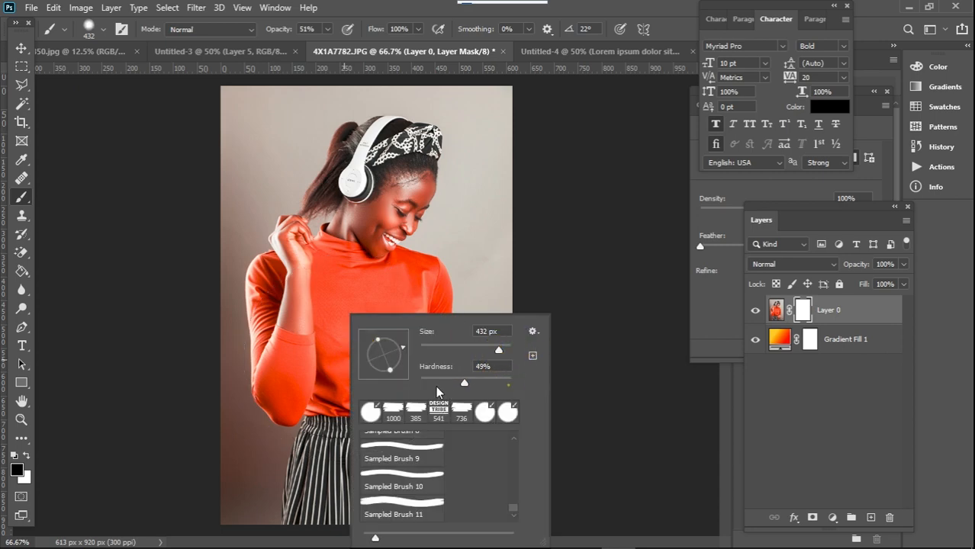
pyautogui.moveTo(438, 392); pyautogui.dragTo(342, 370)
# Step: Paint black with the soft brush over the lower portrait on Layer 0's mask, fading the body into the orange gradient below the face
pyautogui.click(220, 459)
pyautogui.moveTo(248, 484)
pyautogui.mouseDown()
pyautogui.moveTo(340, 501)
pyautogui.moveTo(432, 523)
pyautogui.moveTo(255, 484)
pyautogui.moveTo(235, 318)
pyautogui.moveTo(266, 390)
pyautogui.moveTo(341, 450)
pyautogui.moveTo(537, 493)
pyautogui.moveTo(551, 399)
pyautogui.moveTo(383, 478)
pyautogui.moveTo(238, 495)
pyautogui.moveTo(444, 431)
pyautogui.moveTo(594, 362)
pyautogui.moveTo(255, 536)
pyautogui.mouseUp()
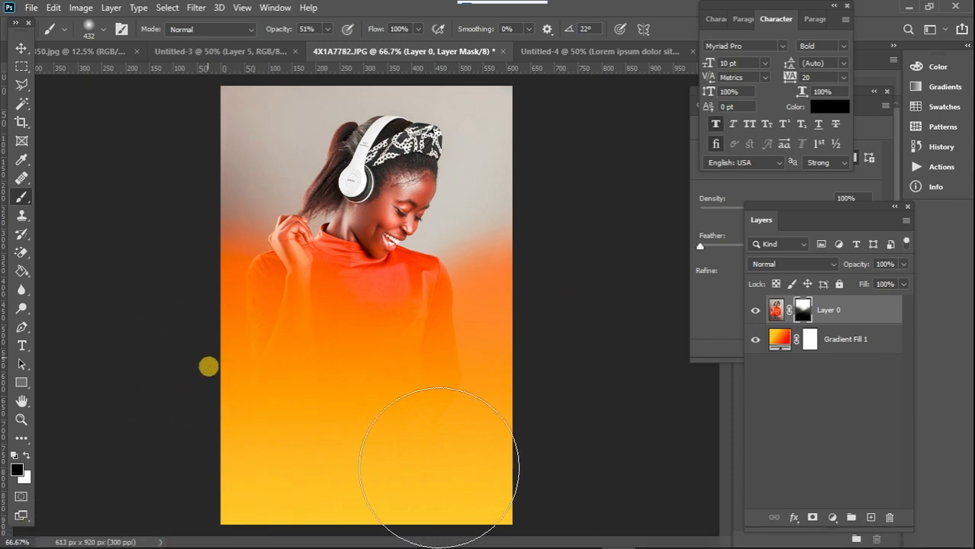
pyautogui.moveTo(355, 363)
pyautogui.mouseDown()
pyautogui.moveTo(246, 348)
pyautogui.moveTo(498, 340)
pyautogui.mouseUp()
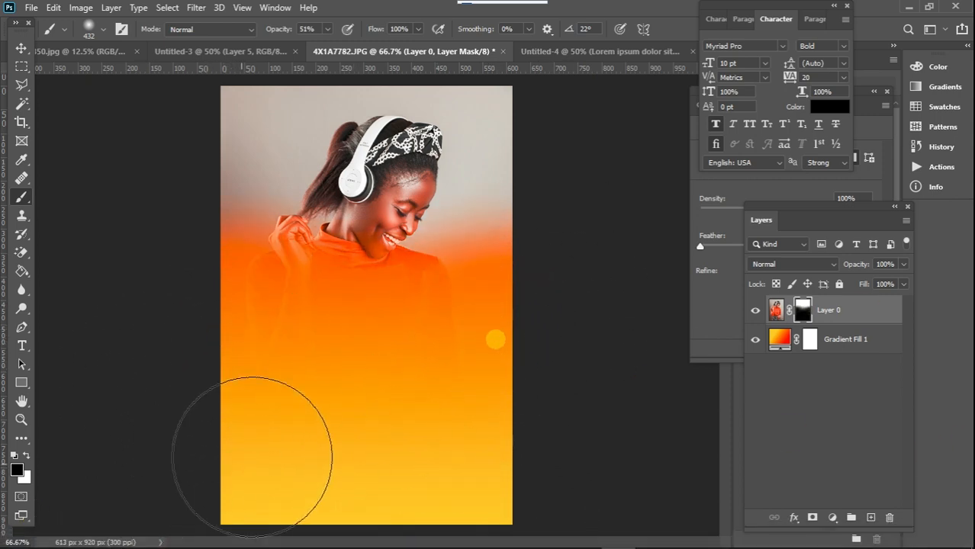
pyautogui.moveTo(453, 370); pyautogui.dragTo(471, 354)
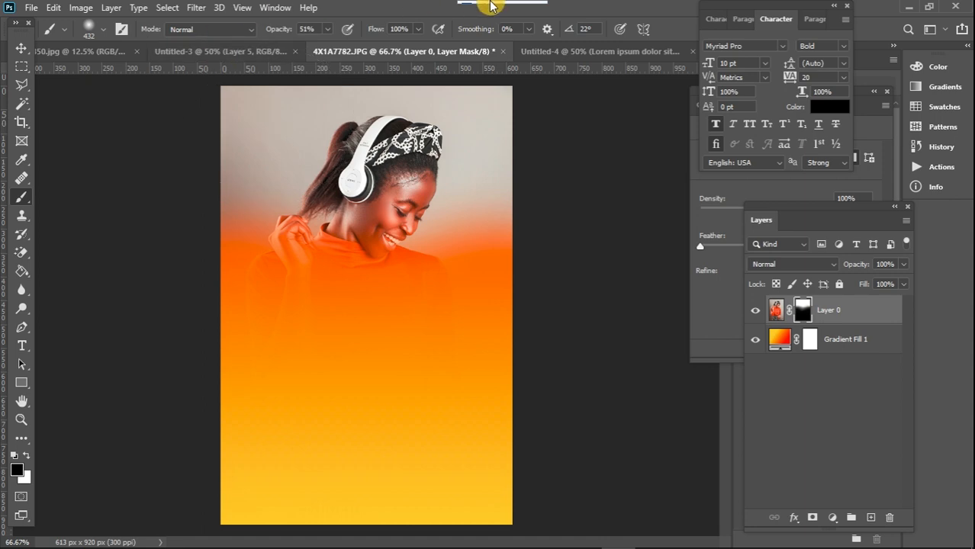
pyautogui.moveTo(492, 6)
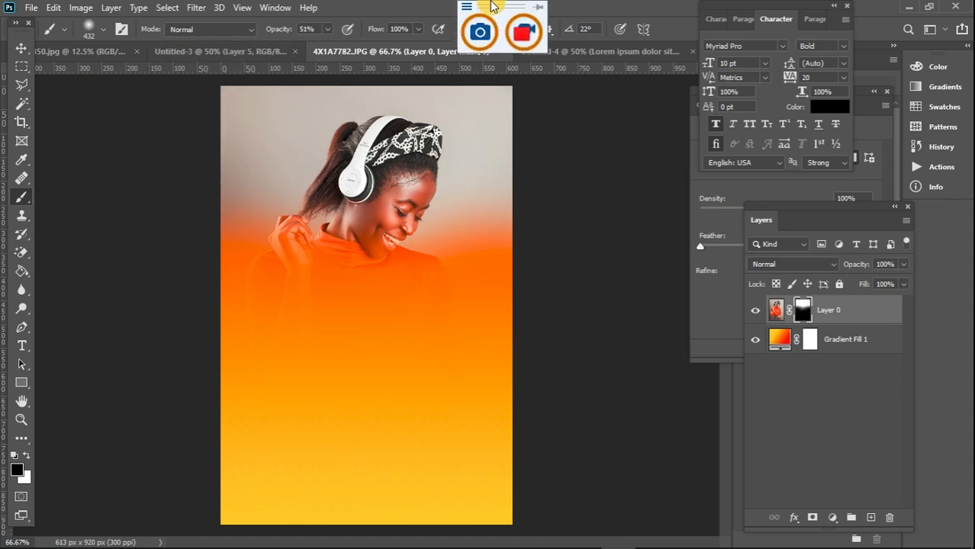